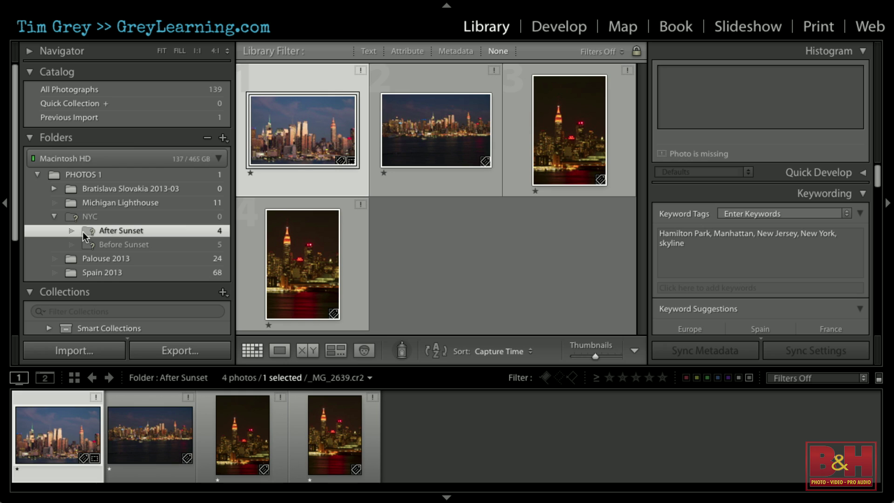
Step: Switch to Finder and examine the PHOTOS 1 desktop folder, including its New York City folder and the After Sunset subfolder
mouse_move(85, 237)
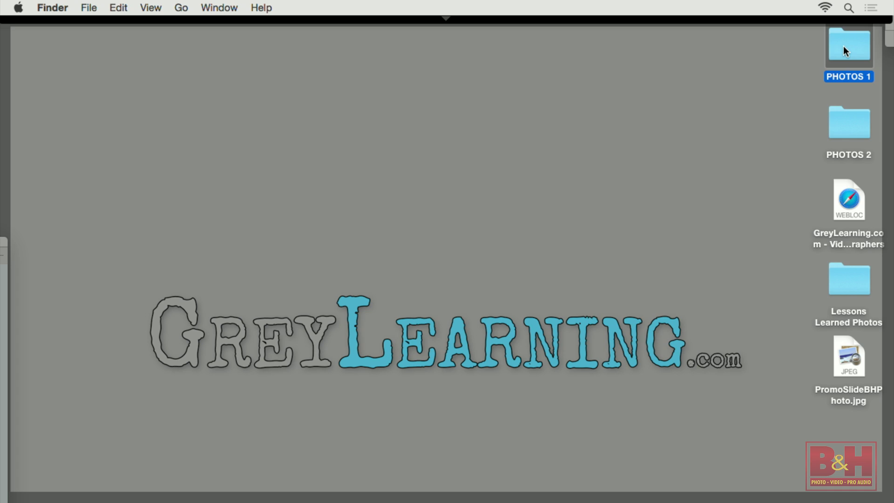
double_click(843, 48)
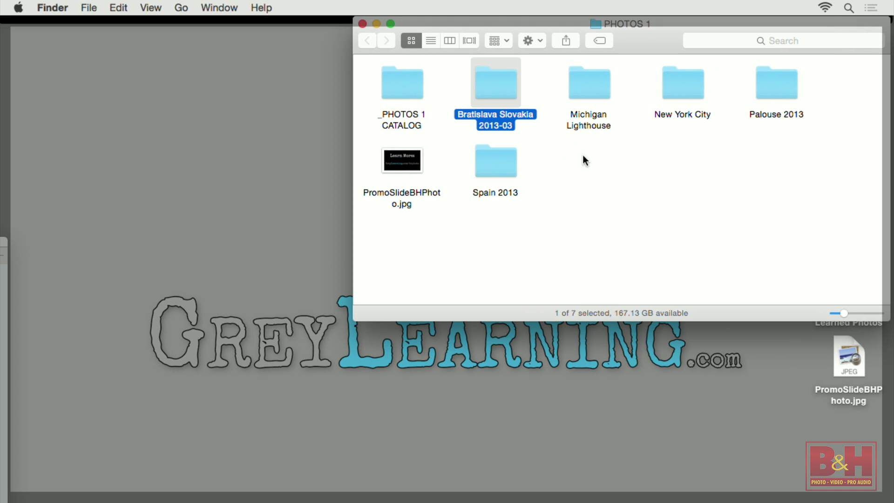
click(681, 93)
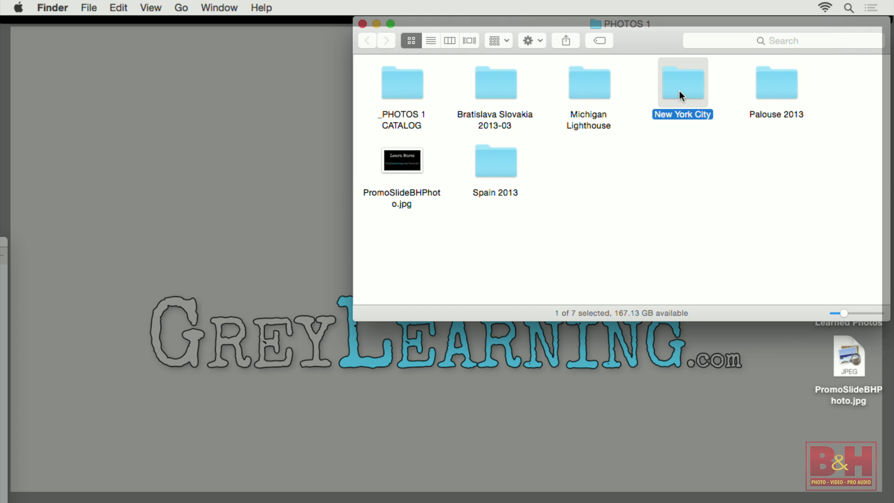
click(653, 166)
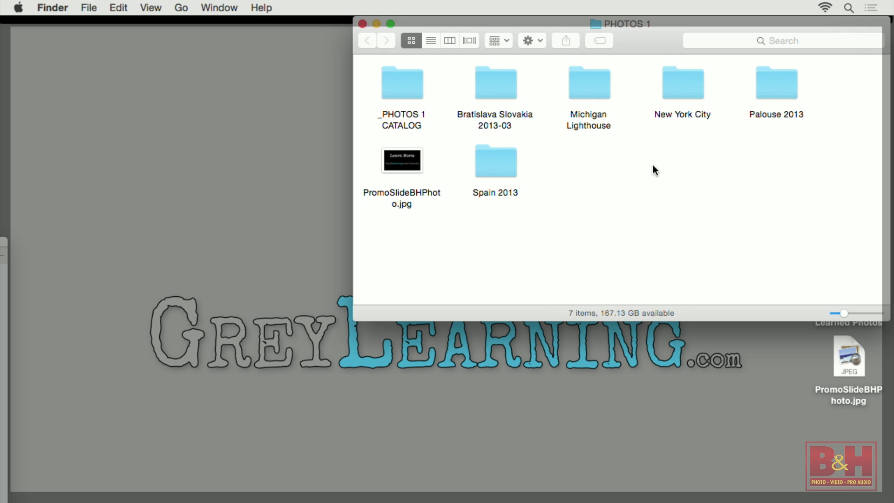
drag(639, 47, 615, 86)
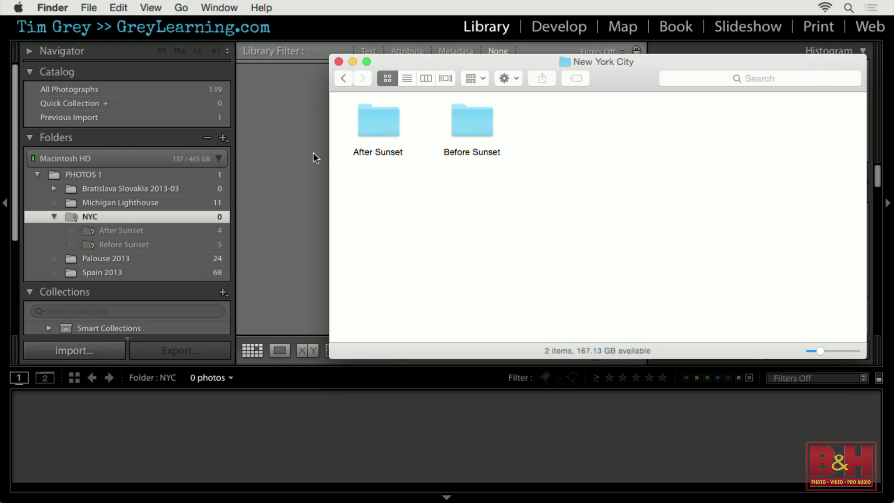
double_click(370, 130)
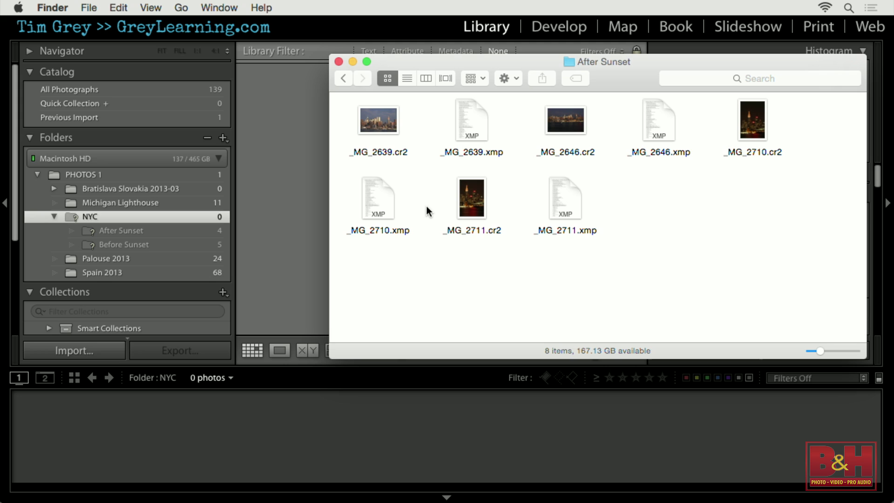
click(342, 70)
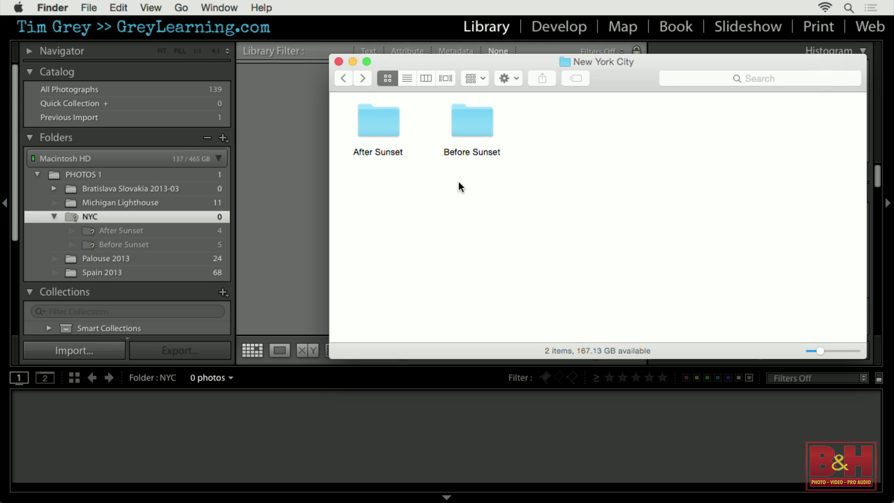
click(341, 79)
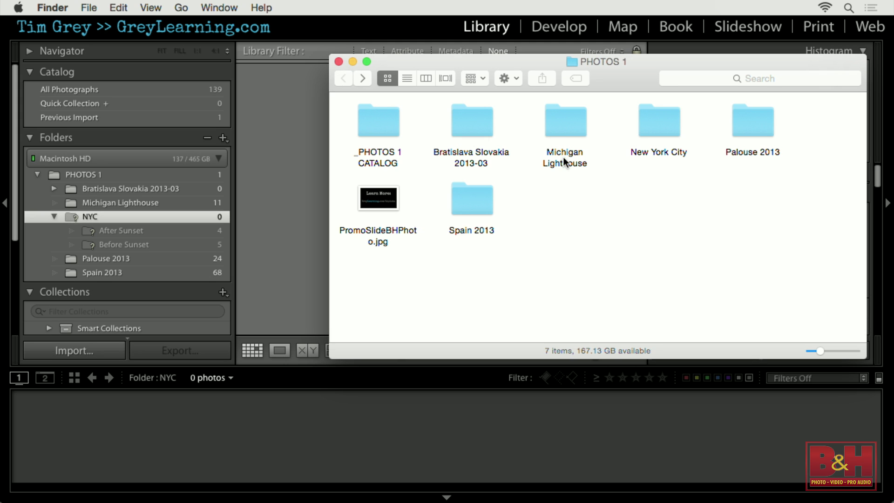
click(656, 116)
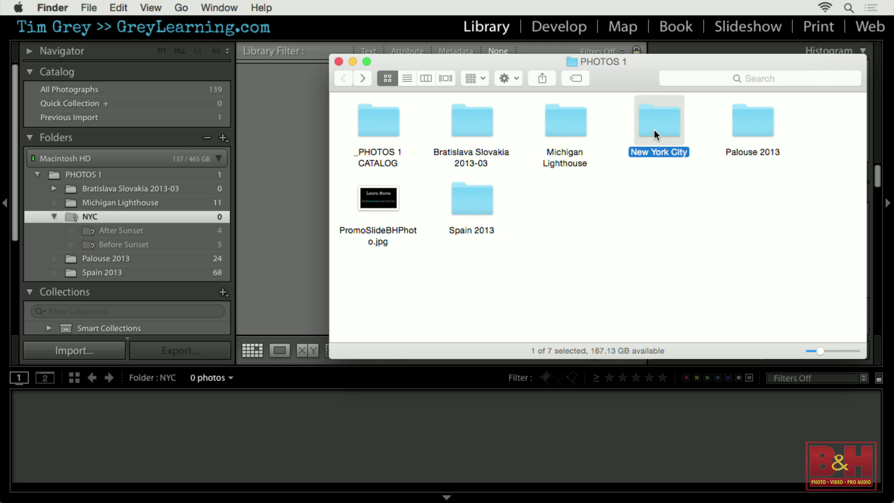
Step: Back in Lightroom, relink the missing NYC folder to the New York City folder inside PHOTOS 1 on the desktop
click(141, 220)
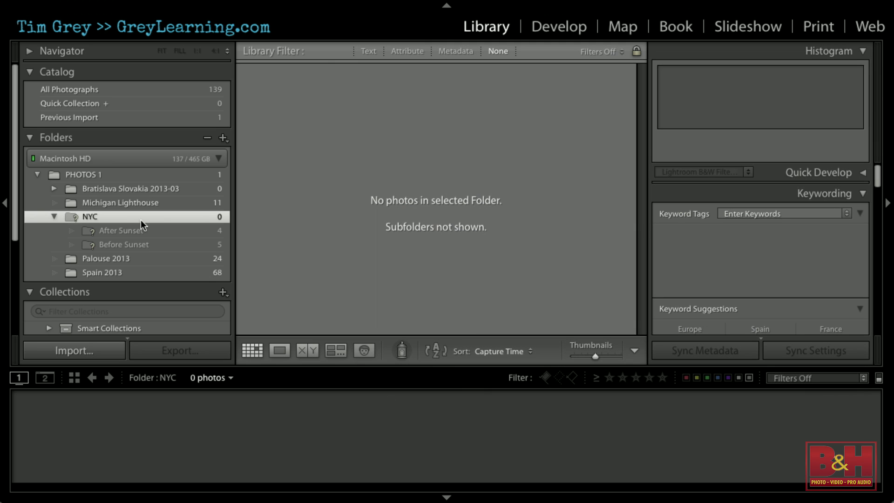
right_click(121, 219)
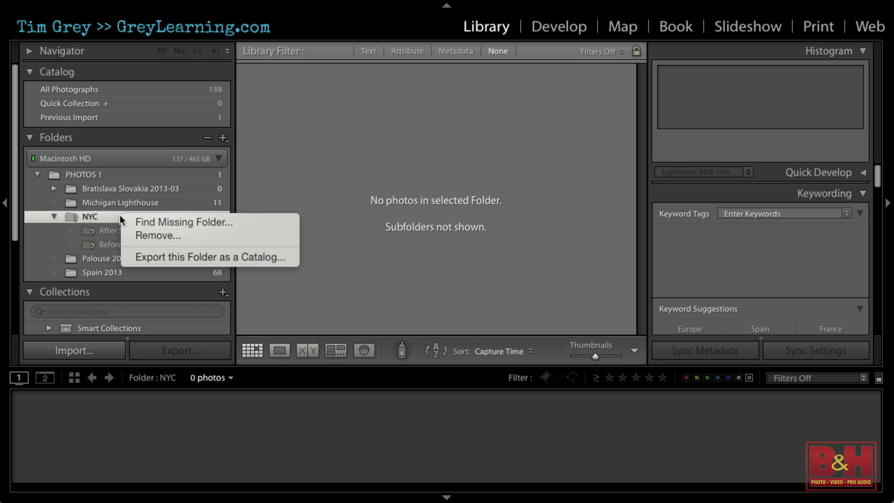
click(253, 224)
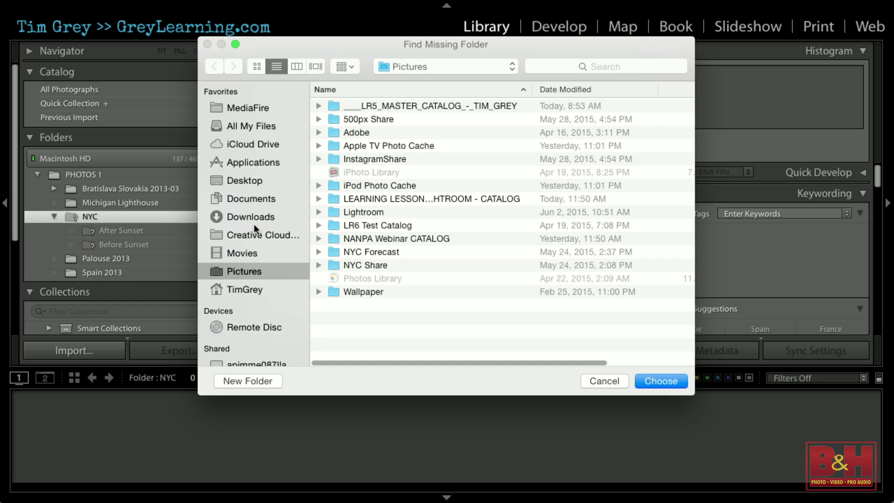
click(245, 180)
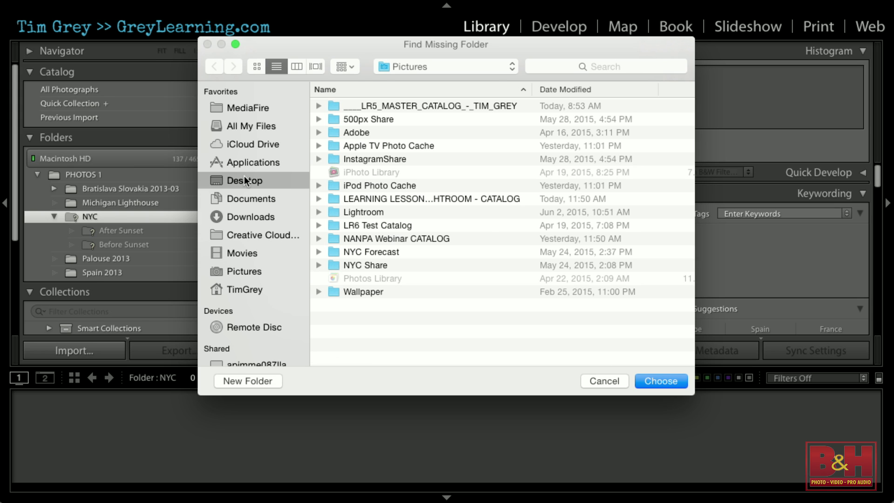
double_click(354, 132)
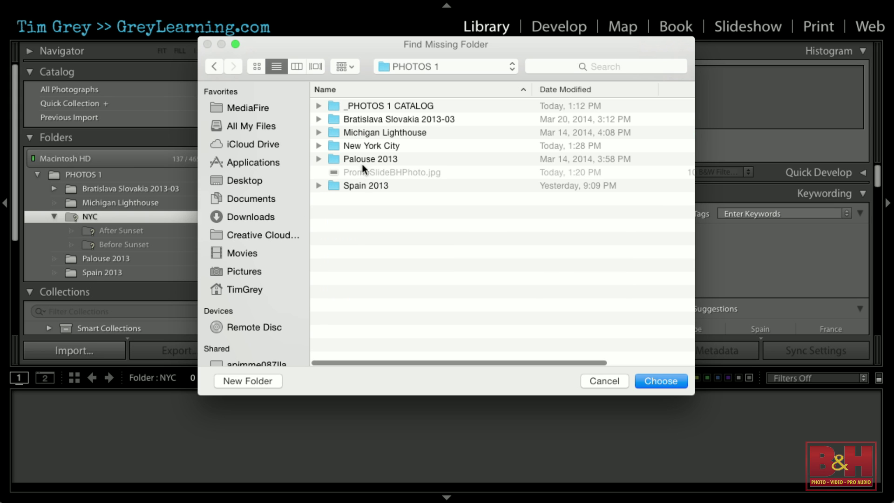
click(374, 145)
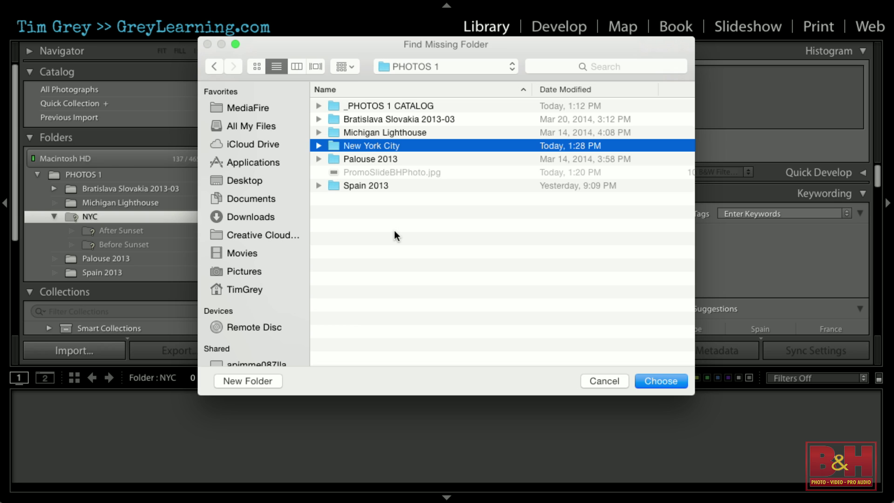
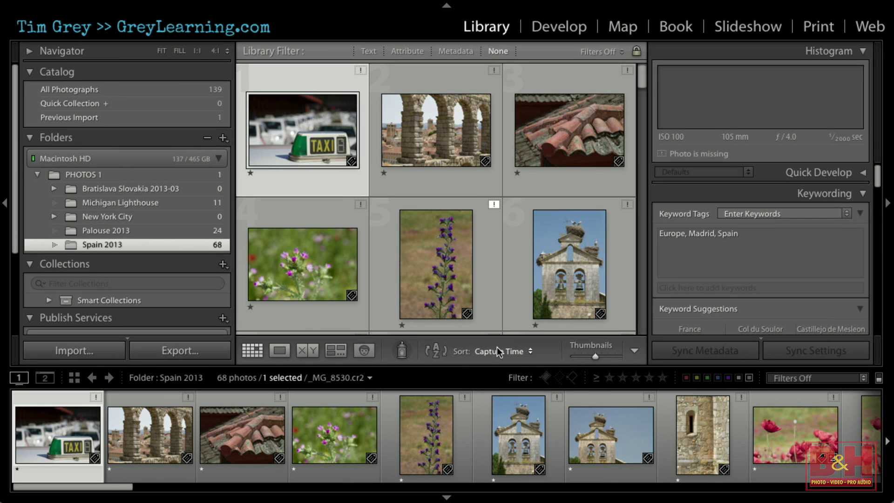
Step: Sort the Spain 2013 photos by File Name and return to the first photos
click(497, 351)
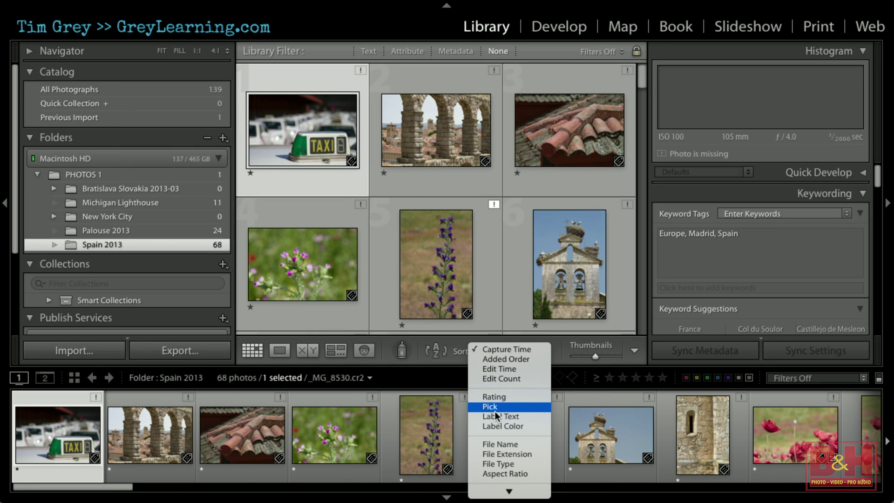
click(498, 441)
scroll(443, 468, up, 15)
Step: Reveal the Spain 2013 folder in Finder and examine the names of its photo files
click(228, 474)
key(super+r)
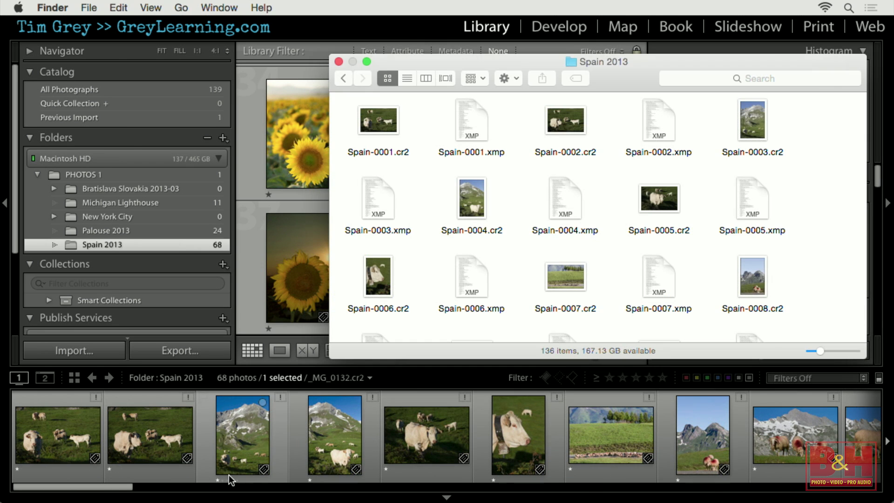
scroll(459, 156, down, 10)
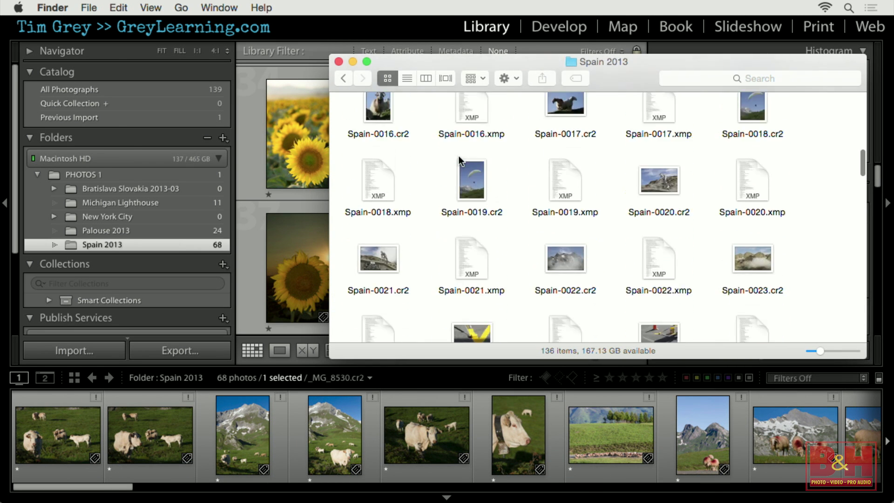
scroll(459, 161, up, 10)
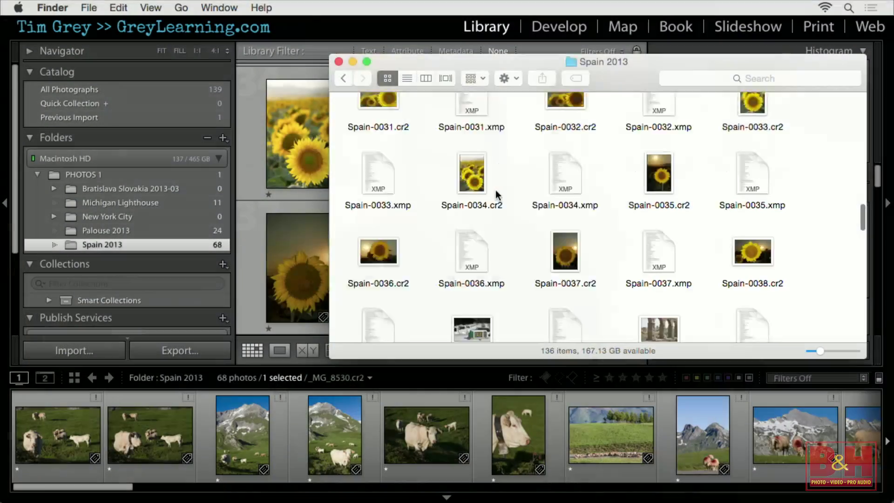
scroll(495, 190, up, 10)
scroll(495, 191, up, 5)
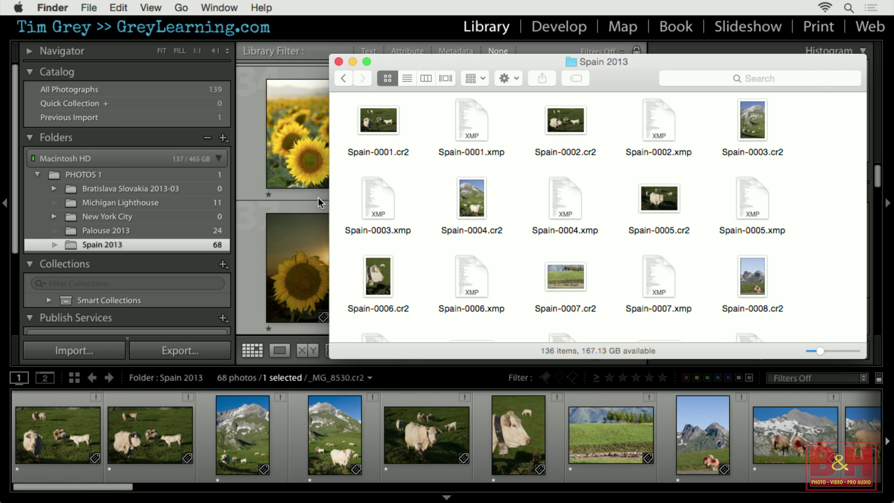
Step: Locate the missing photo _MG_0127.cr2 by linking it to Spain-0001.cr2, browsing by thumbnail icons, and accept the different file name
click(67, 419)
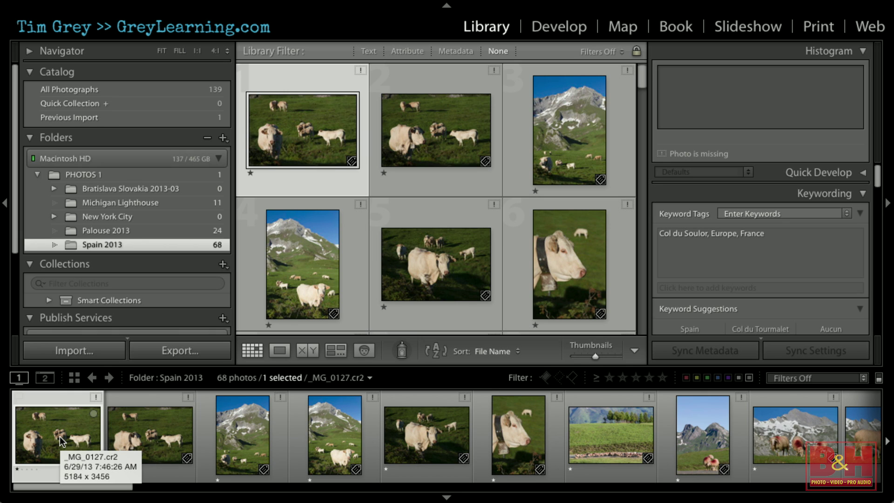
click(95, 397)
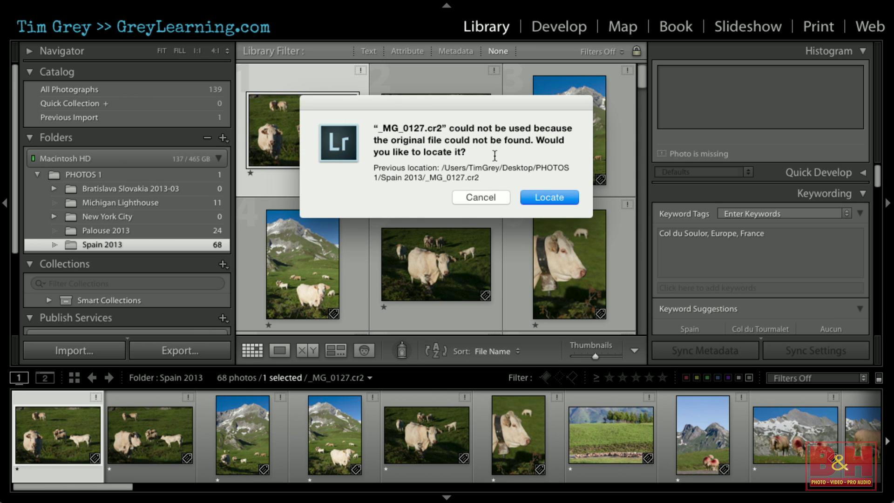
click(543, 198)
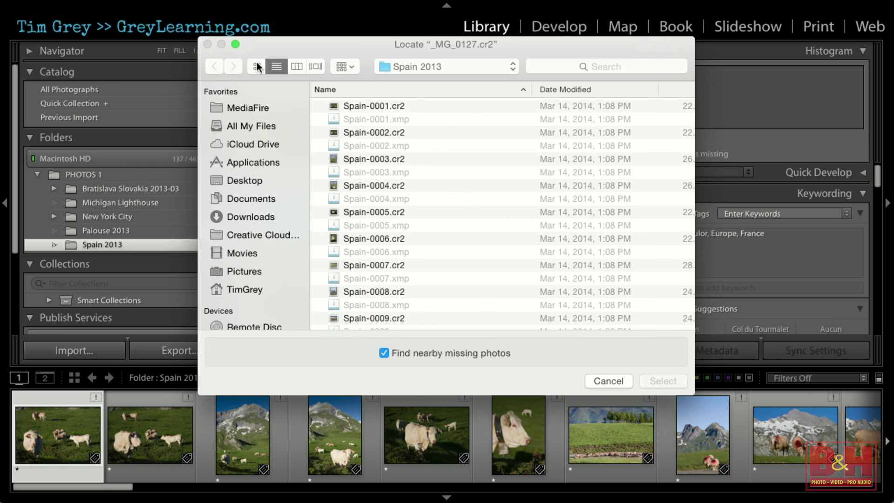
click(257, 67)
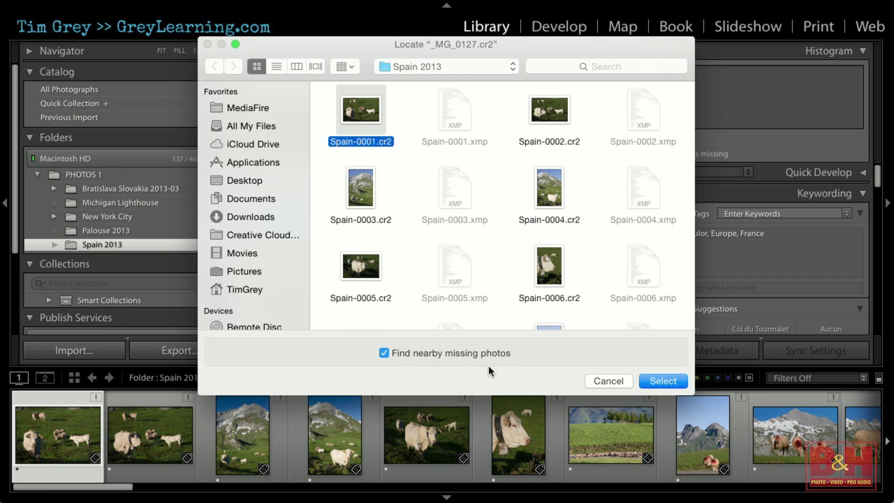
click(648, 378)
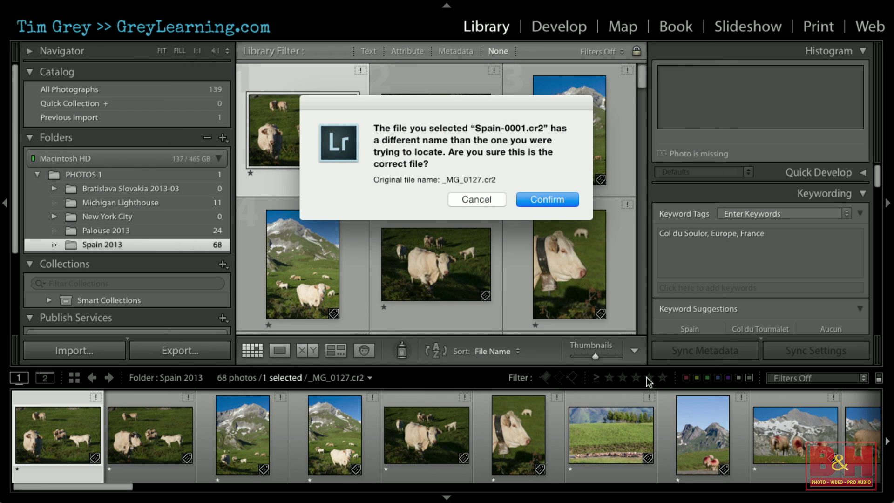
click(547, 200)
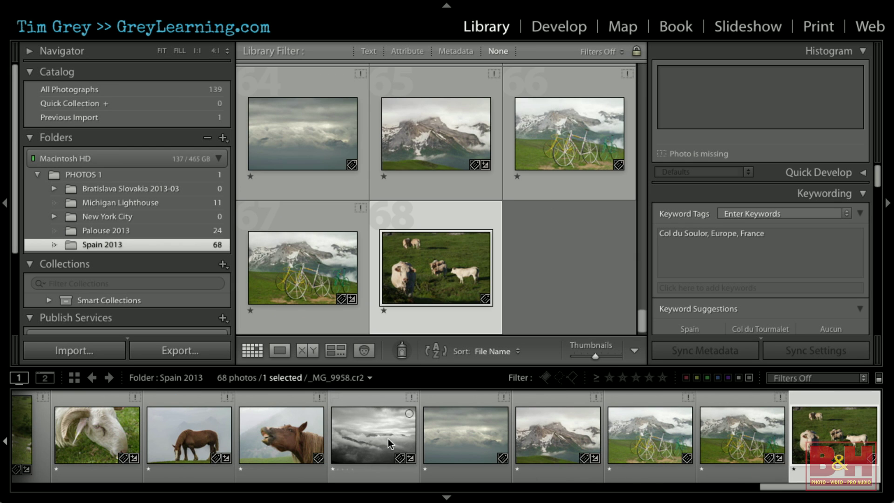
Step: Select the first missing photo at the start of the Spain 2013 folder, _MG_0129.cr2
scroll(388, 438, left, 10)
scroll(388, 438, left, 10)
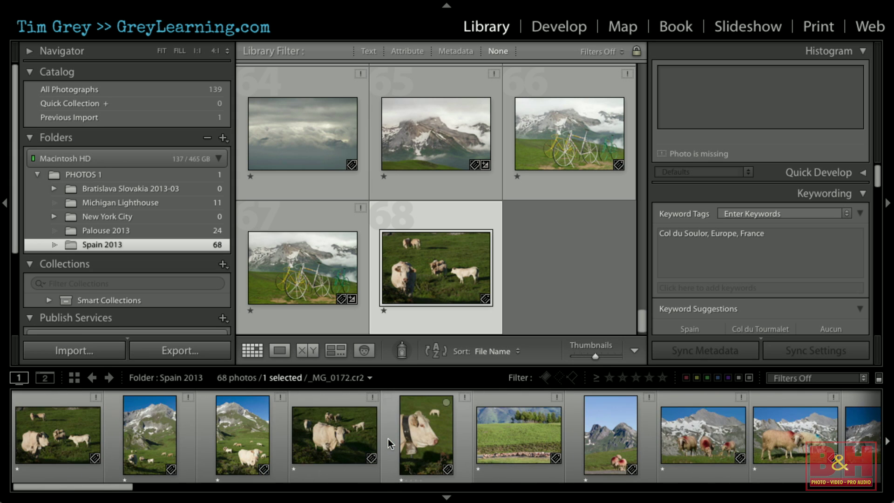
click(63, 428)
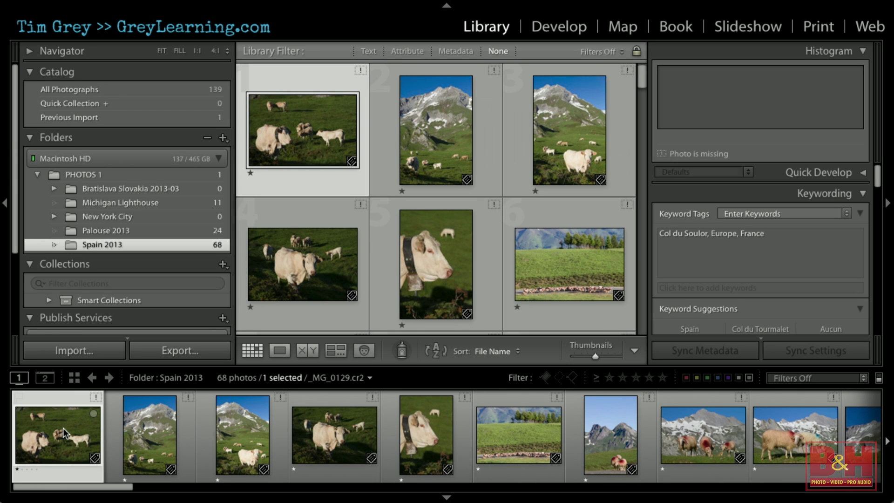
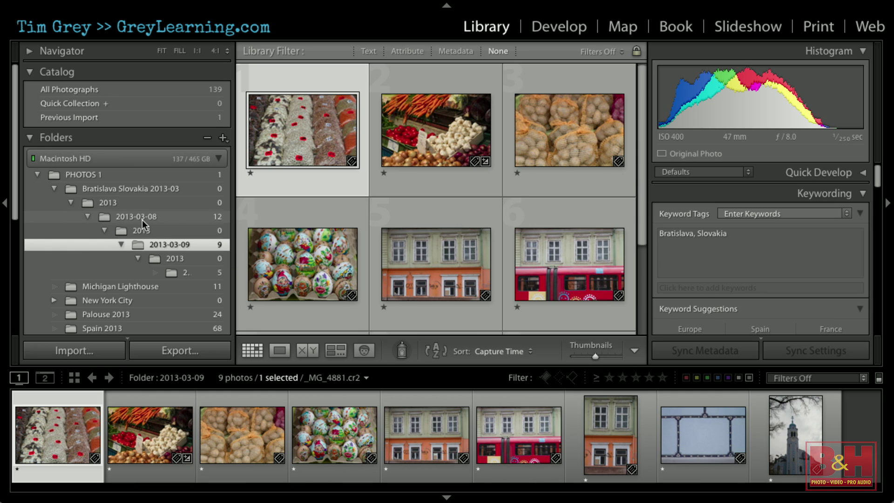
Step: Move the 2013-03-09 folder into the 2013 folder directly under Bratislava Slovakia 2013-03, and expand its subfolders down to 2013-03-10
click(123, 218)
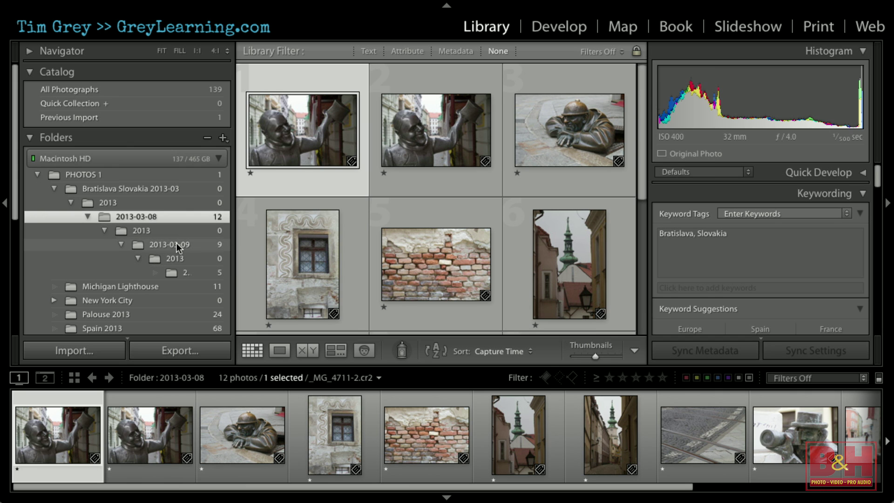
click(135, 244)
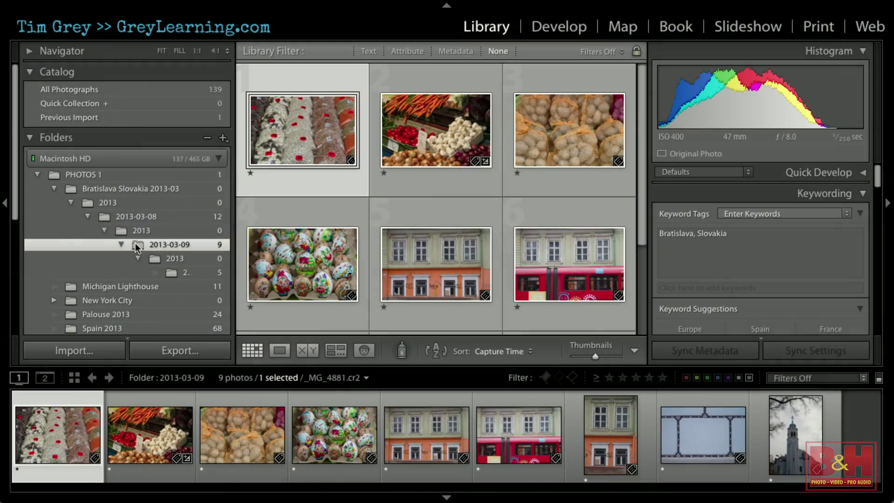
drag(135, 243, 102, 202)
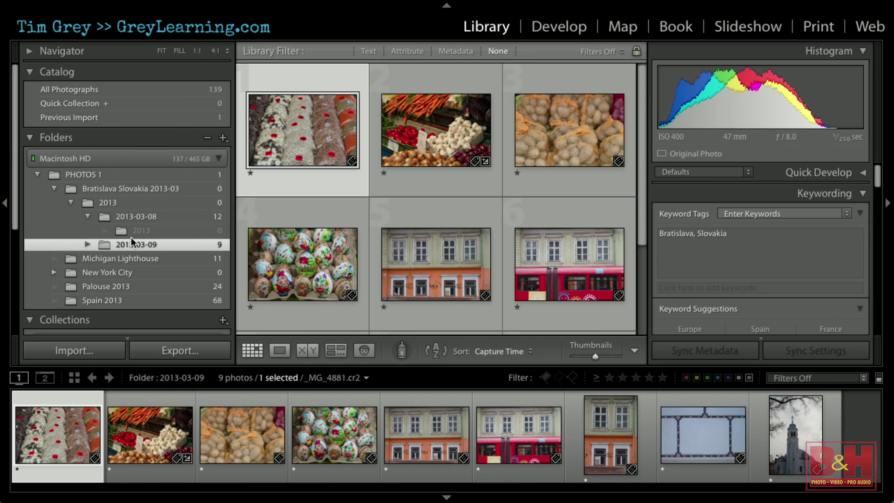
click(88, 244)
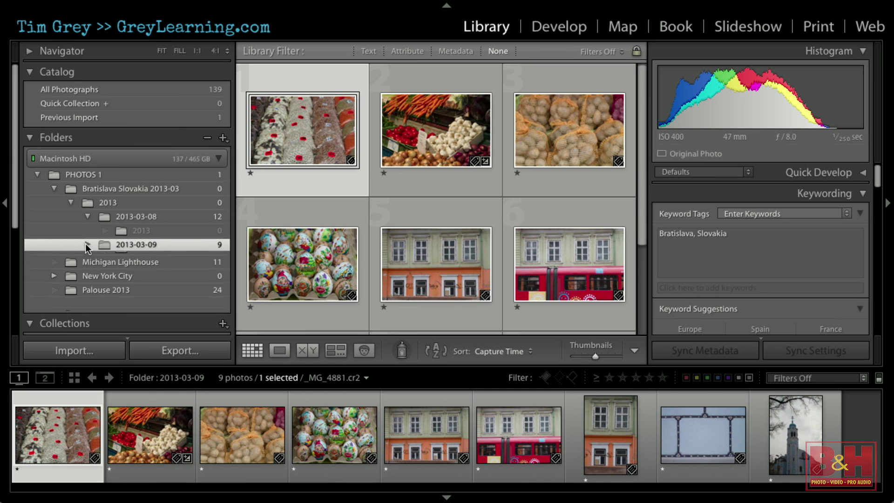
click(105, 259)
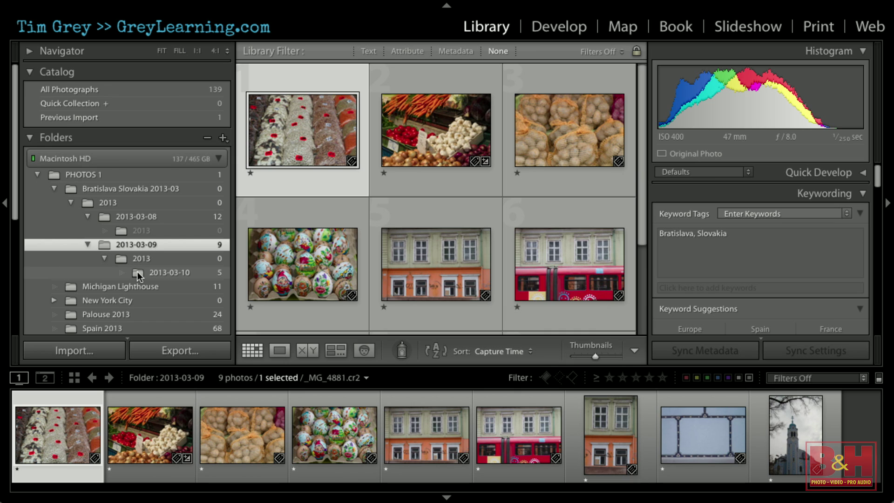
Step: Move the 2013-03-10 folder into the 2013 folder directly under Bratislava Slovakia 2013-03
drag(137, 272, 103, 202)
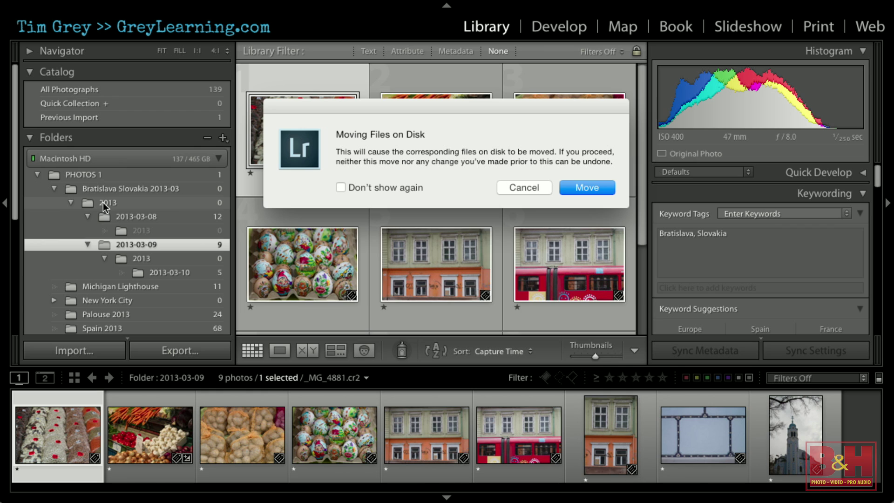
click(592, 187)
Step: Remove the empty nested 2013 folders inside 2013-03-08 and 2013-03-09
click(138, 231)
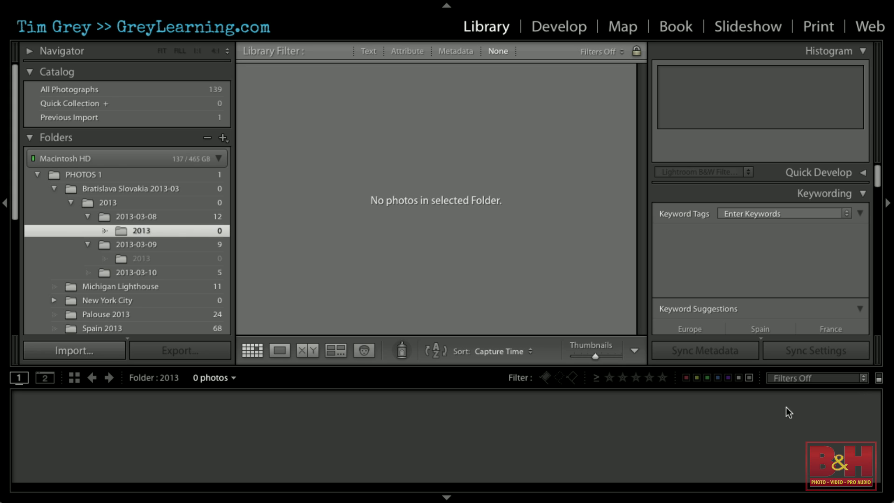
right_click(119, 225)
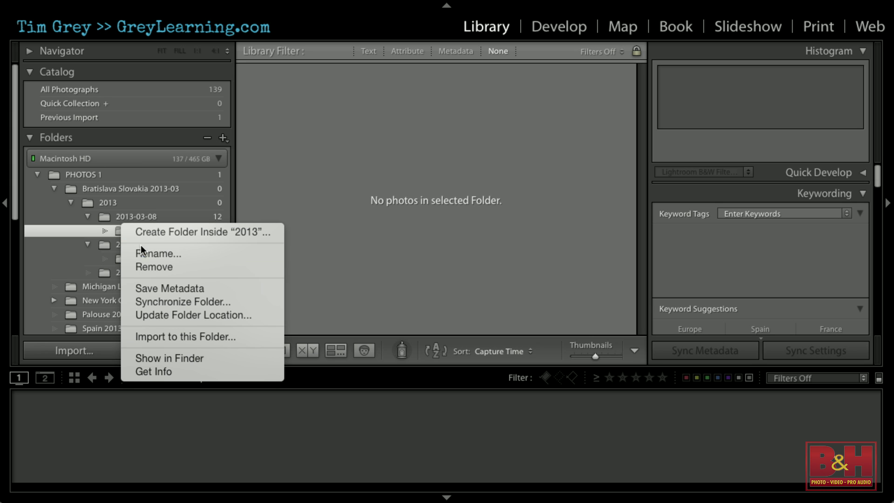
click(155, 266)
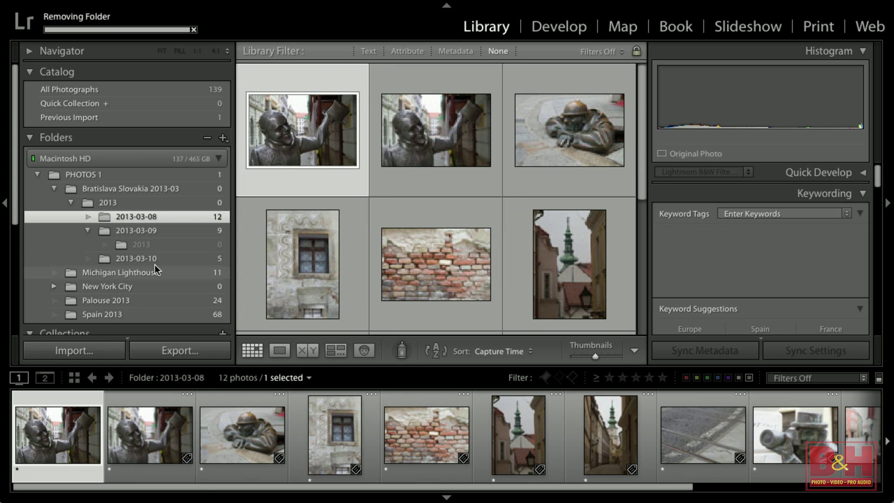
click(136, 246)
right_click(137, 245)
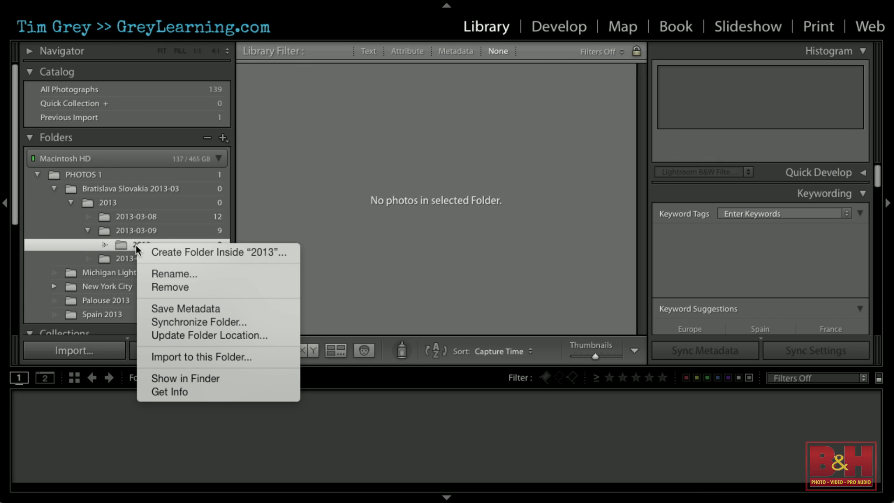
click(158, 282)
Step: Review the contents of the Bratislava 2013 folder and its 2013-03-08, 2013-03-09 and 2013-03-10 subfolders one by one
click(109, 198)
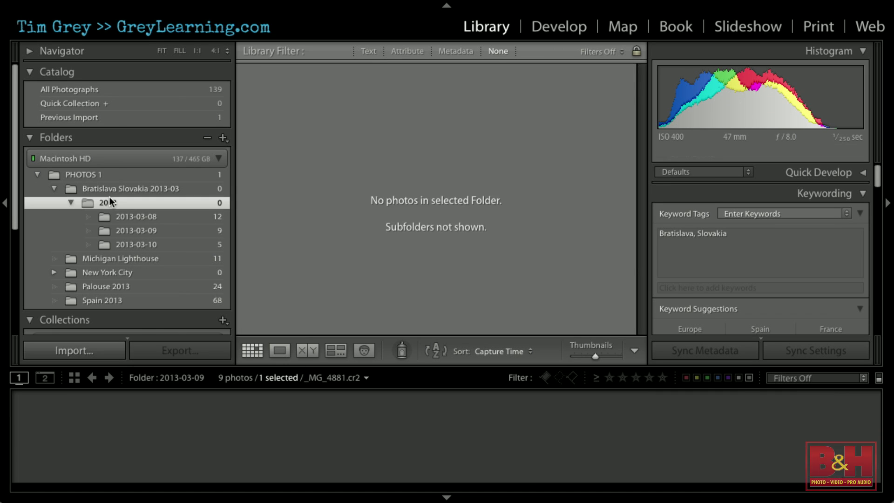
click(127, 216)
click(134, 226)
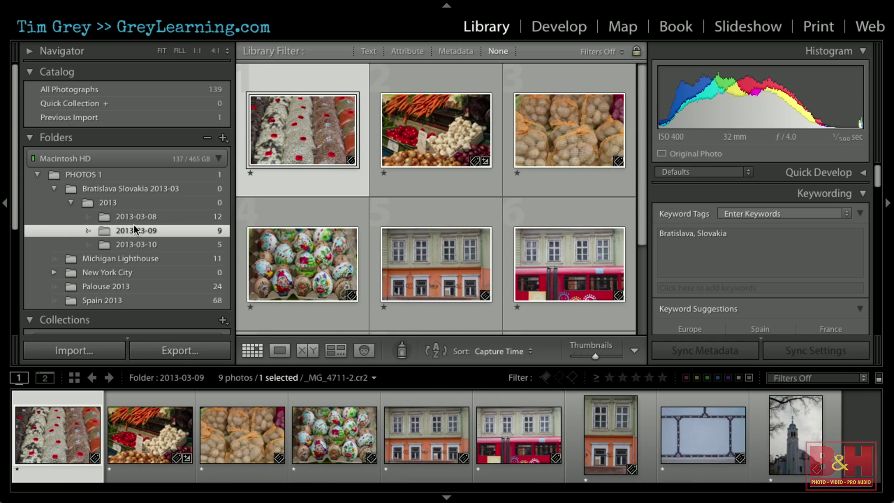
click(135, 242)
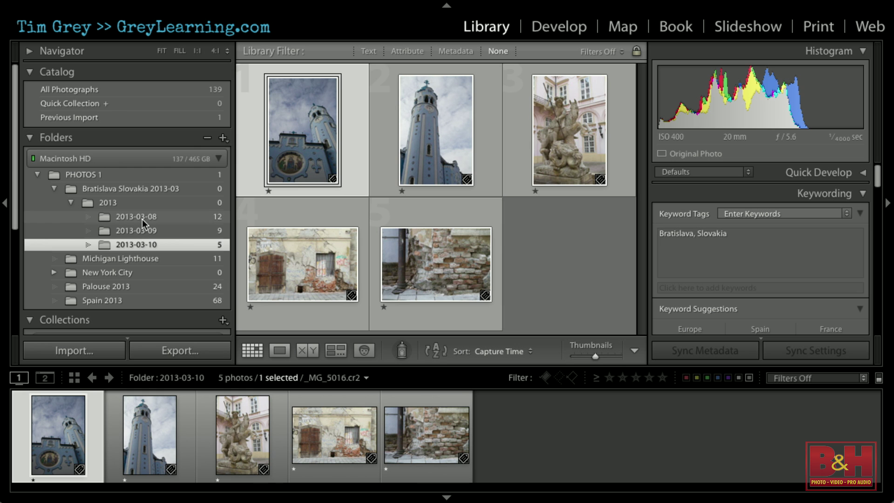
click(142, 219)
click(142, 233)
click(146, 245)
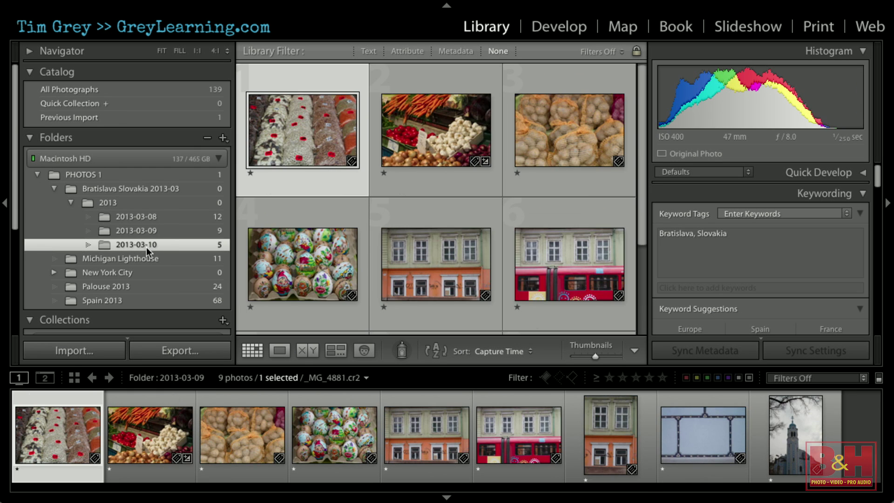
click(140, 220)
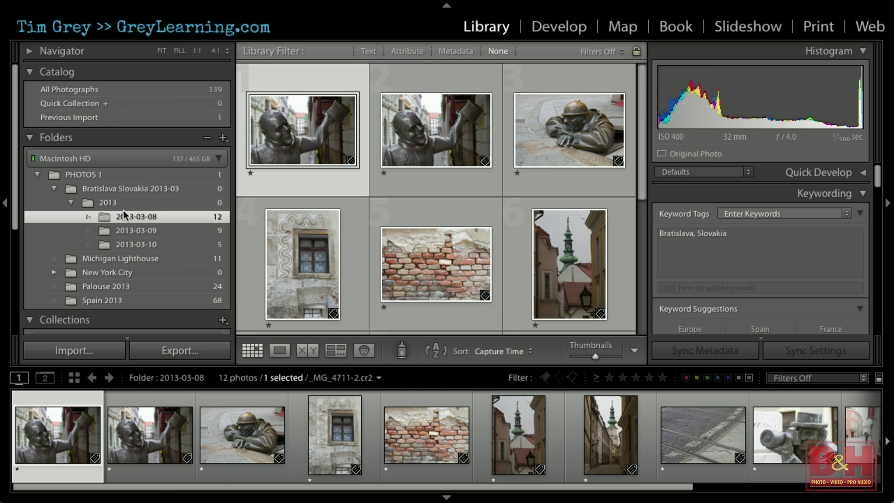
click(106, 201)
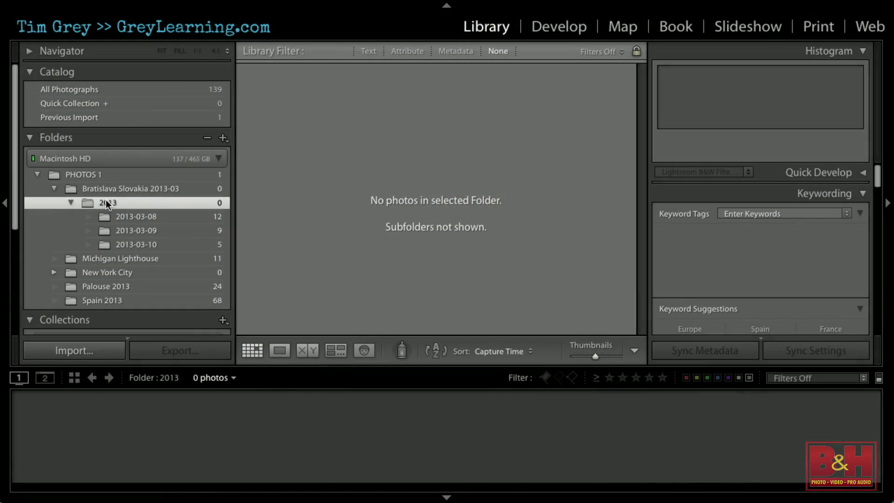
click(124, 219)
click(127, 230)
click(127, 244)
click(107, 205)
click(116, 219)
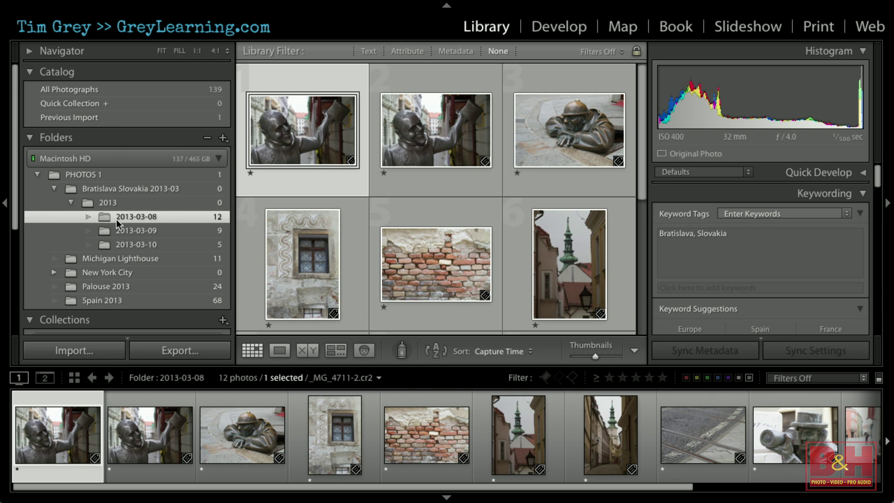
click(112, 202)
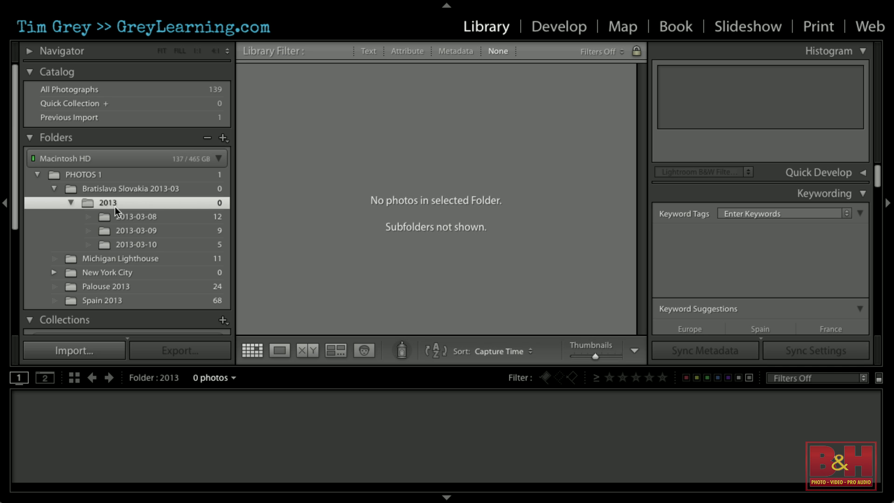
click(124, 214)
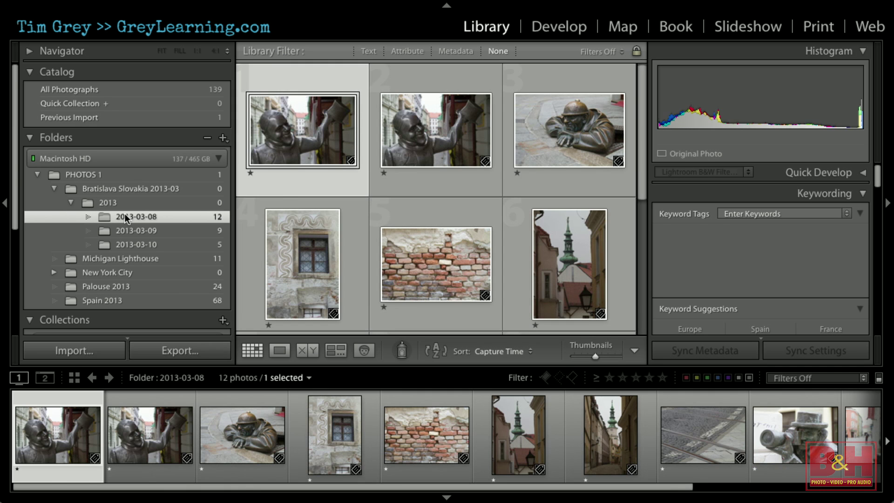
click(129, 227)
click(135, 244)
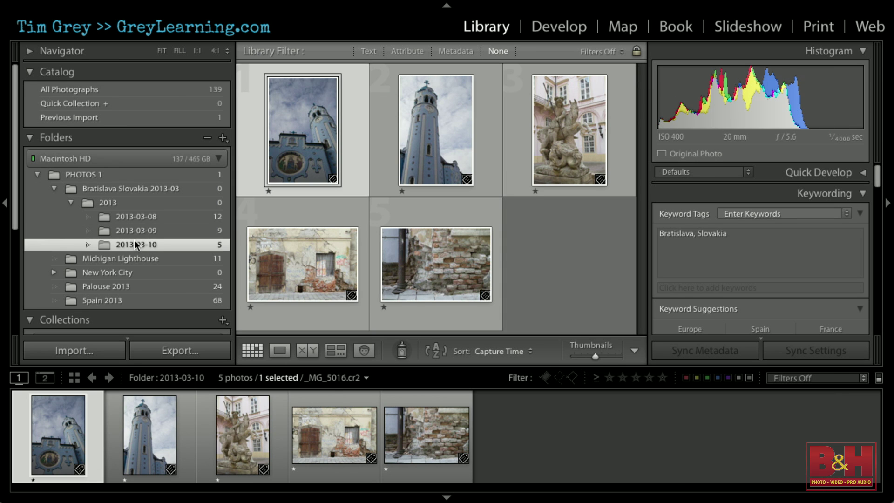
Step: Show the photos of 2013-03-08, 2013-03-09 and 2013-03-10 together and look through the combined set
click(141, 219)
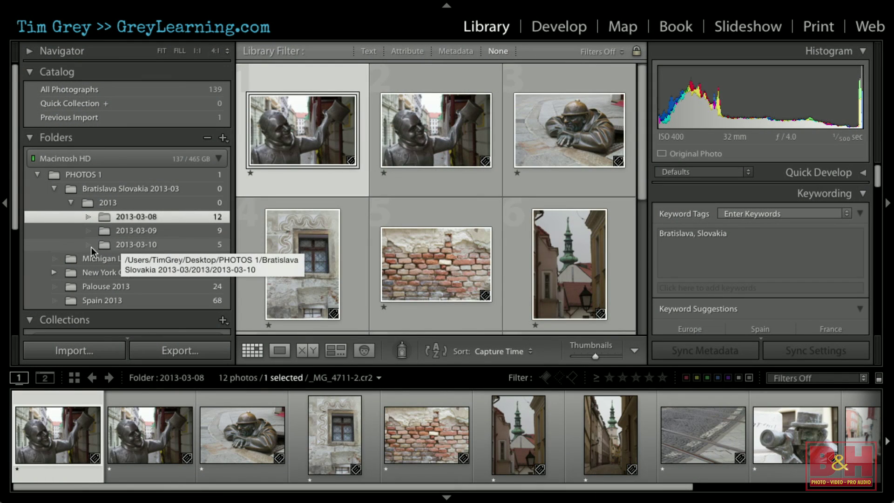
shift+click(112, 245)
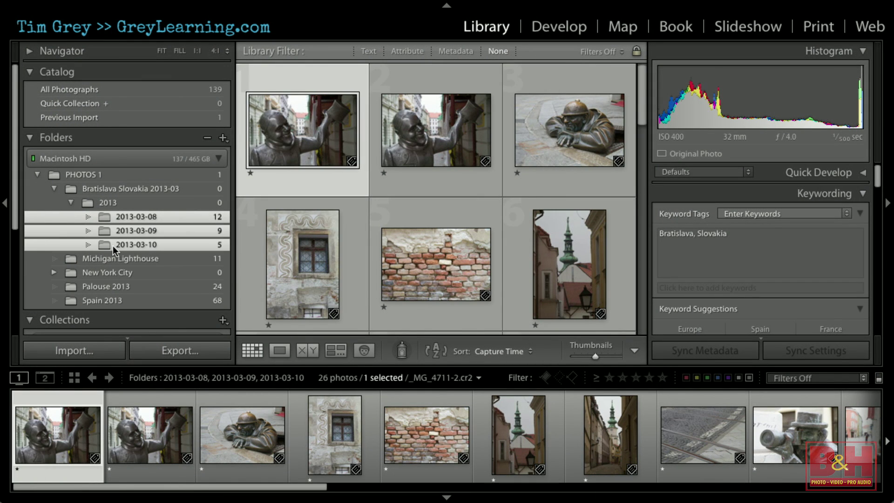
scroll(459, 196, down, 2)
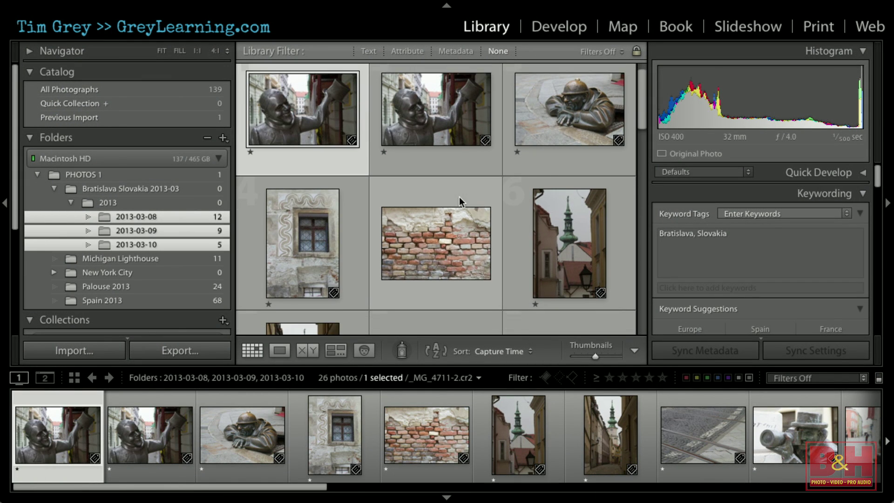
scroll(459, 196, down, 15)
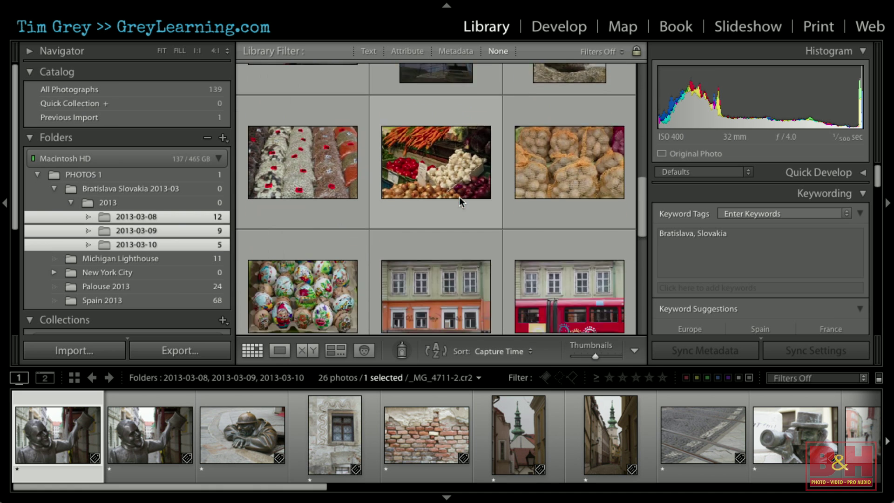
scroll(459, 196, down, 3)
scroll(459, 196, up, 6)
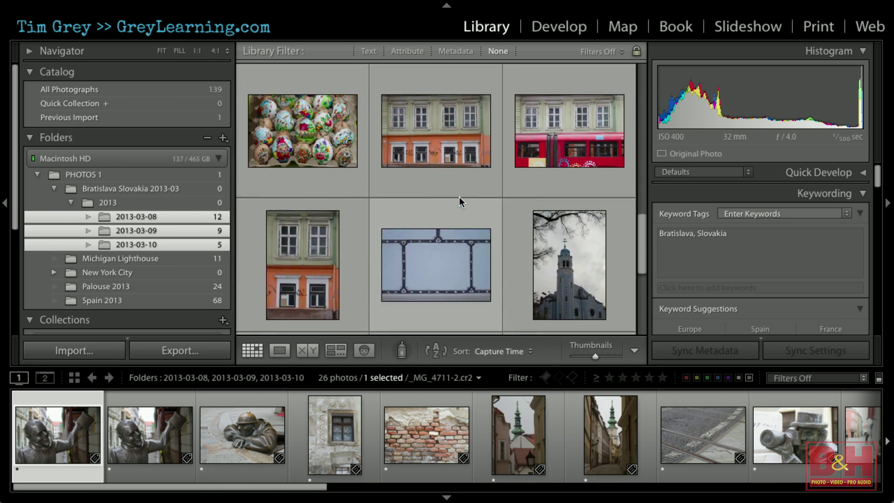
scroll(459, 201, up, 8)
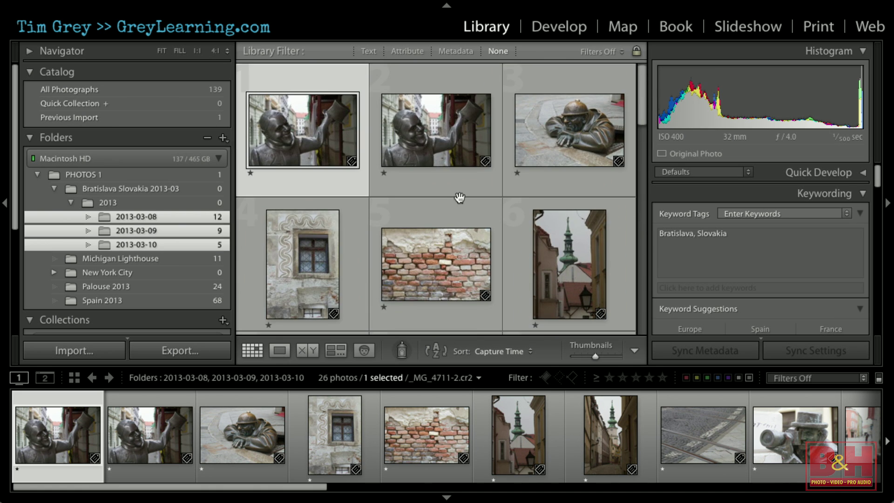
Step: Turn on Show Photos in Subfolders for the Bratislava 2013 folder and compare its contents with its three date folders
click(124, 203)
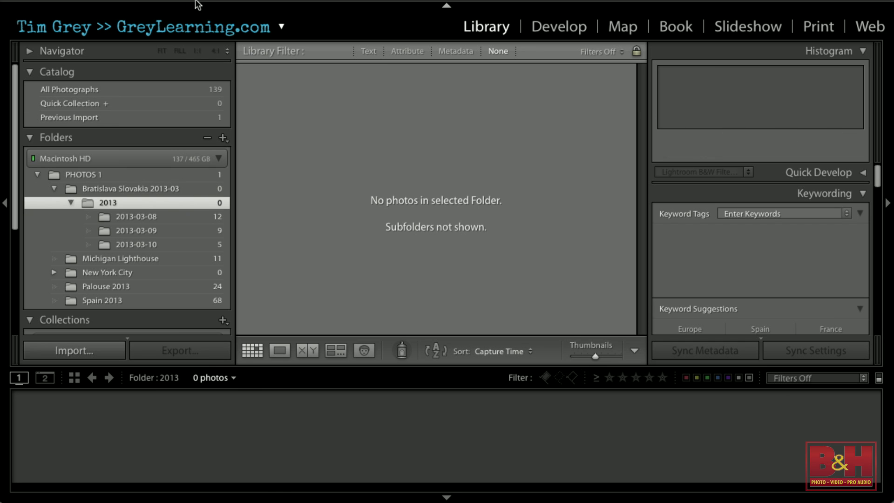
click(173, 8)
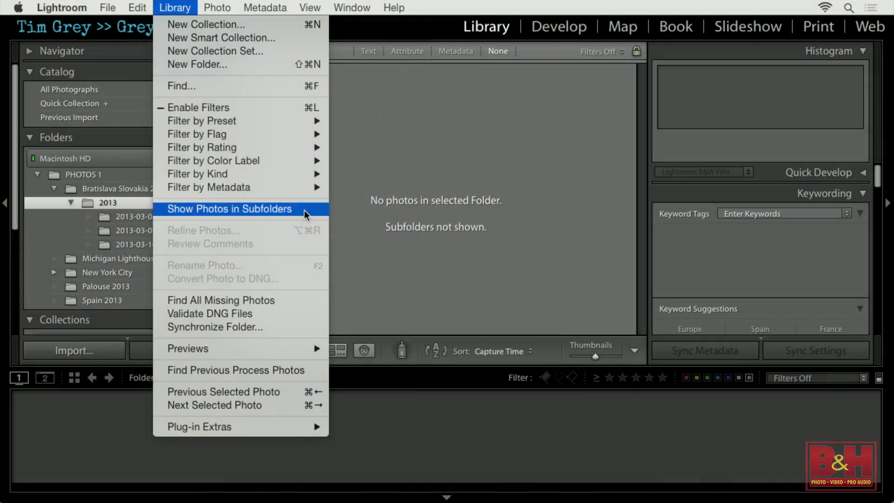
click(304, 211)
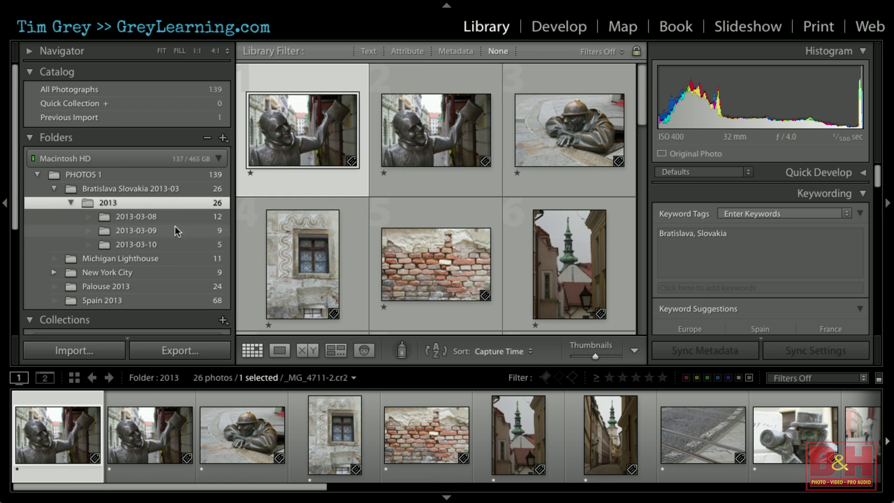
click(163, 219)
click(158, 226)
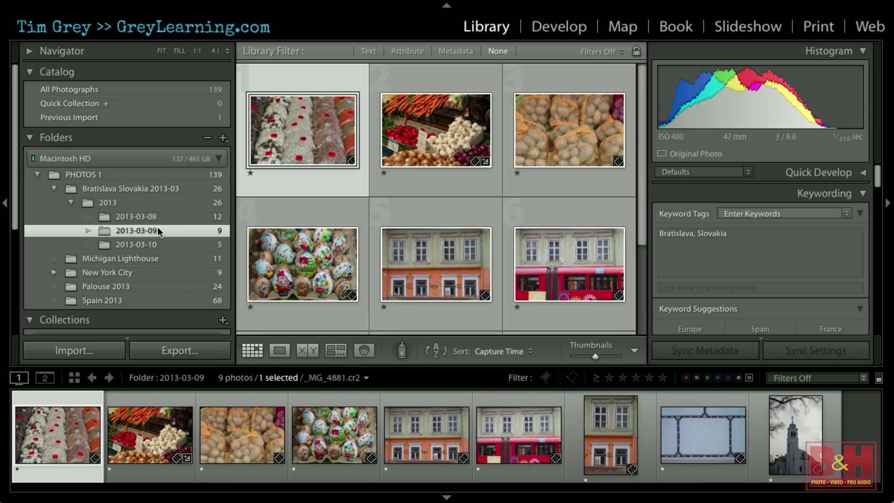
click(161, 244)
click(117, 203)
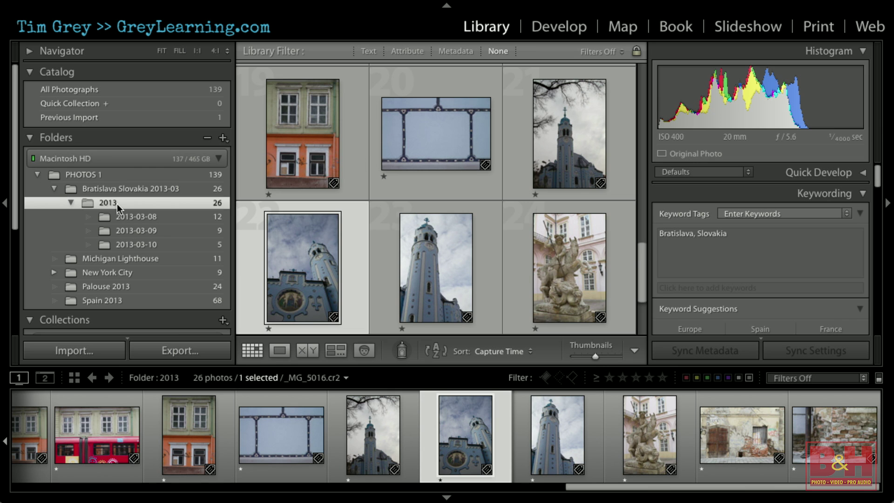
Step: Turn off Show Photos in Subfolders
click(175, 7)
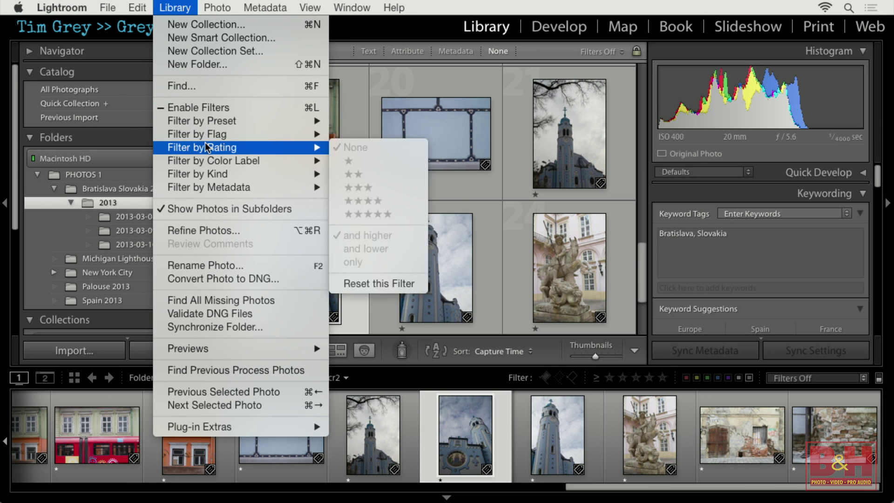
click(229, 211)
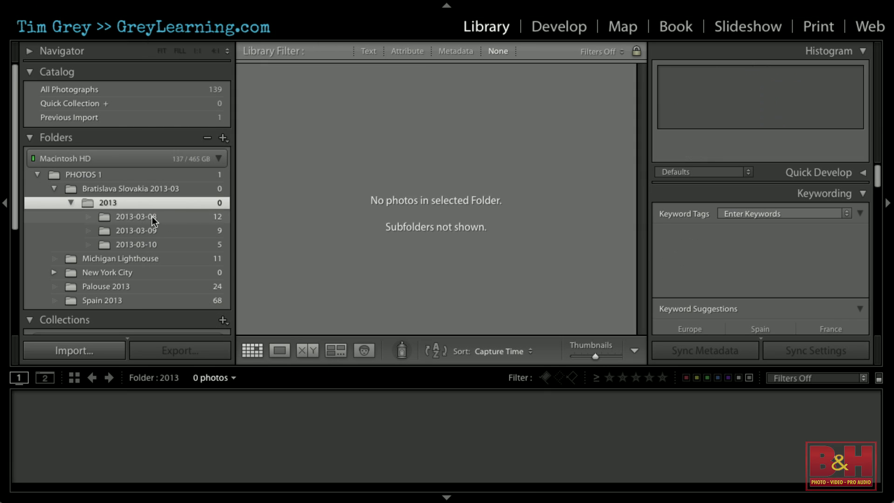
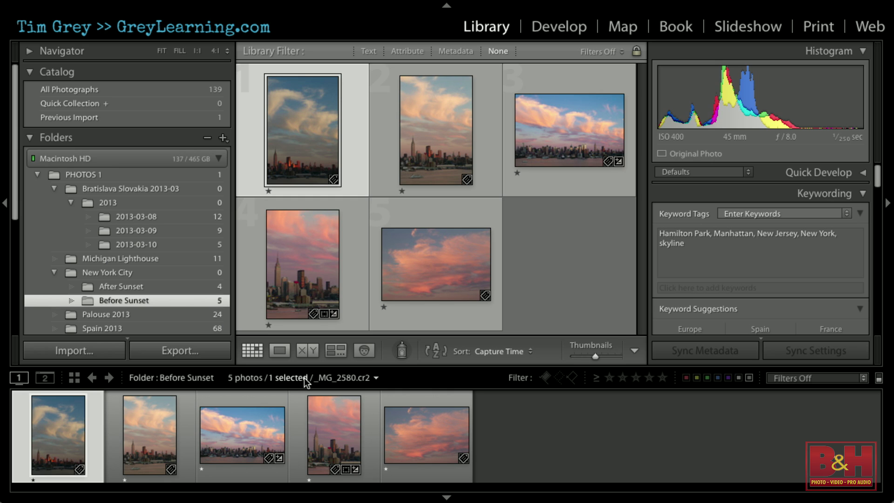
Step: Select all the photos in the Before Sunset folder under New York City
click(123, 286)
click(122, 300)
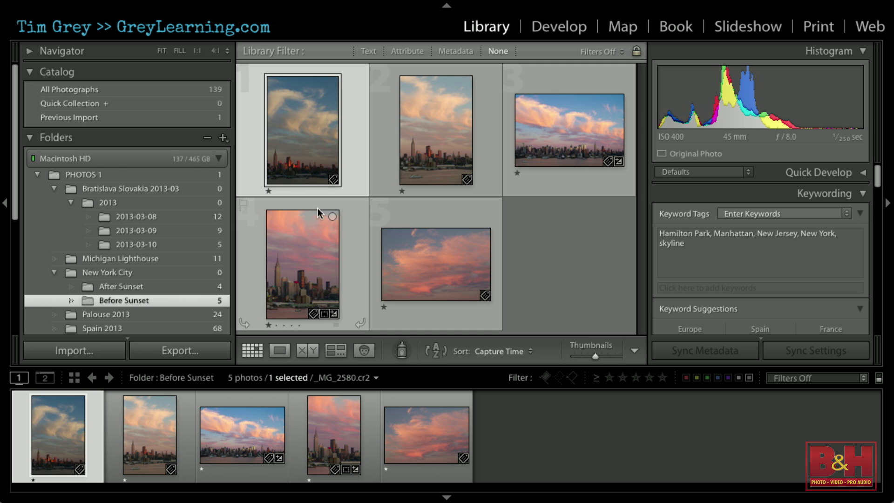
click(136, 302)
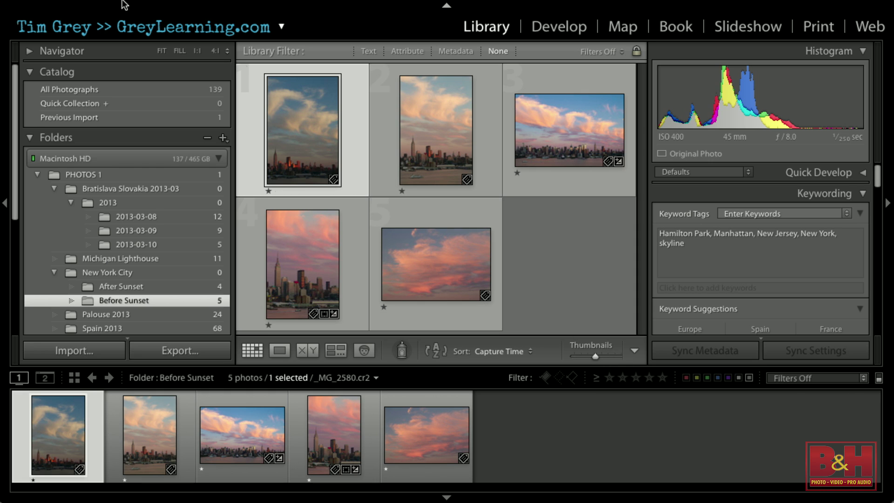
click(135, 7)
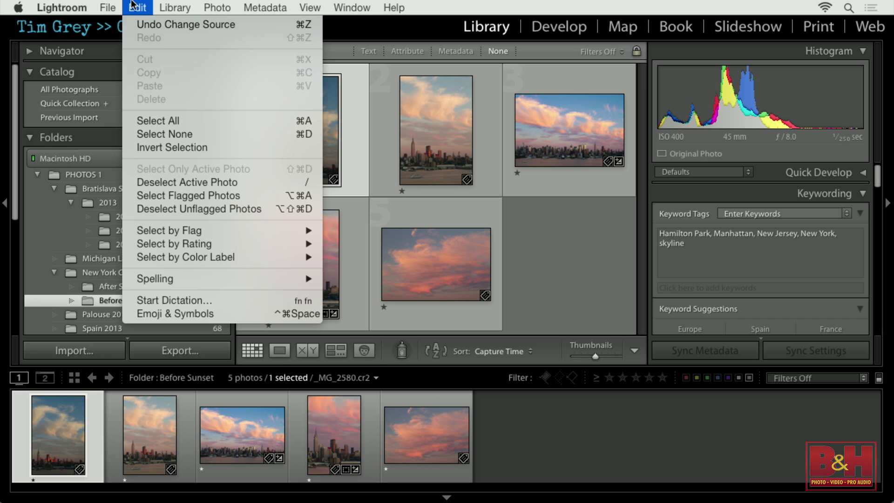
click(171, 122)
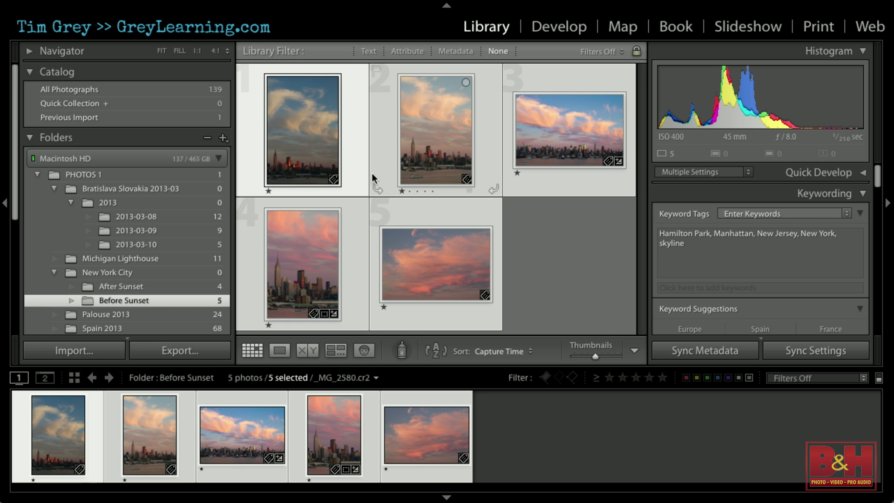
Step: Move the selected Before Sunset photos into the New York City folder and remove the emptied Before Sunset folder
drag(294, 152, 255, 170)
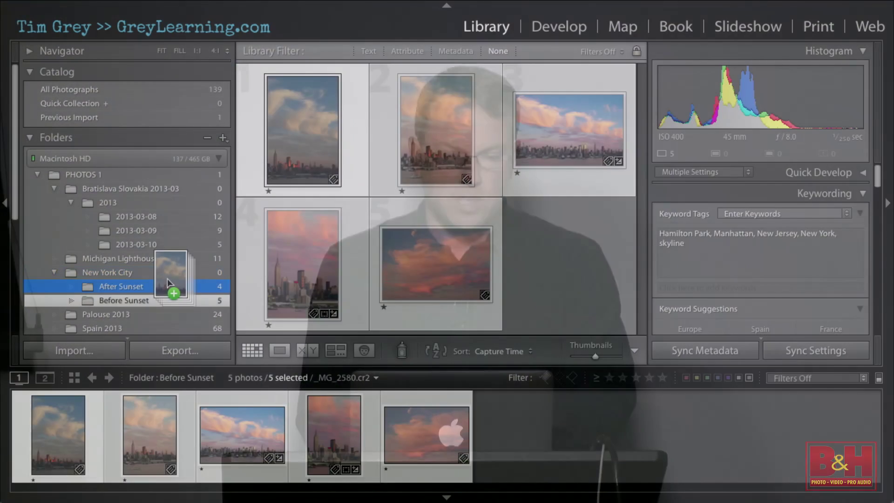
drag(167, 278, 124, 272)
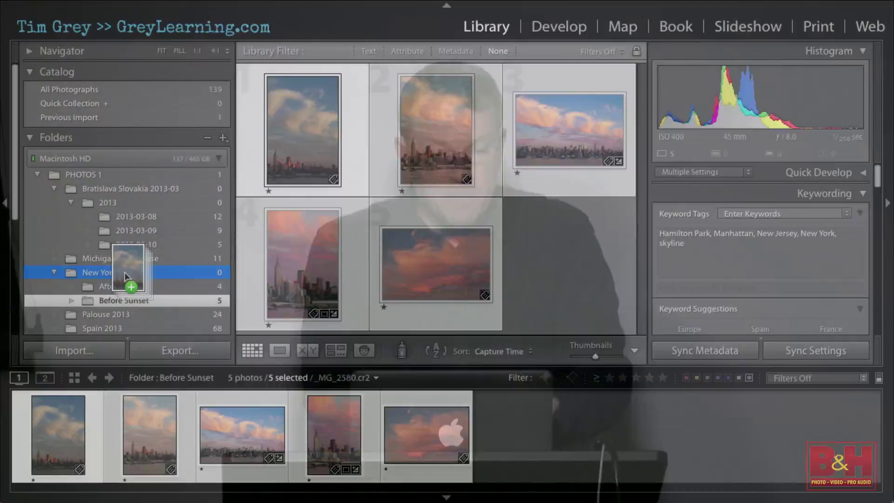
drag(125, 272, 121, 180)
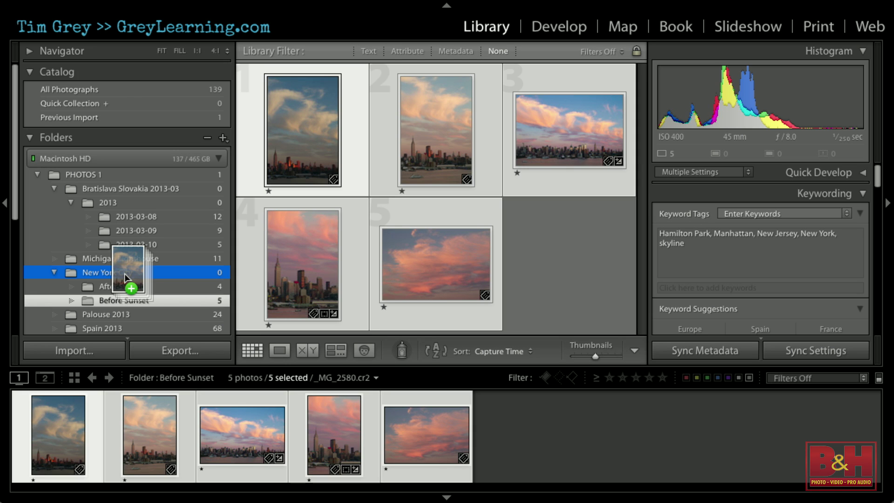
drag(124, 272, 124, 273)
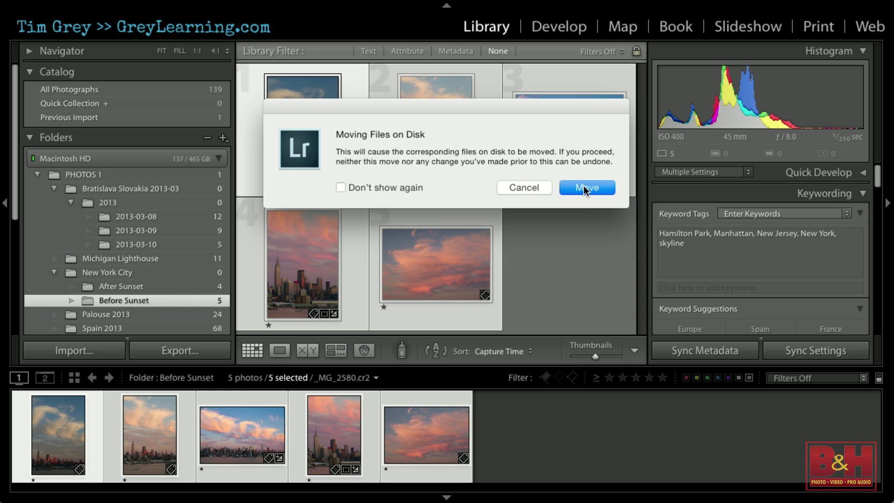
click(605, 186)
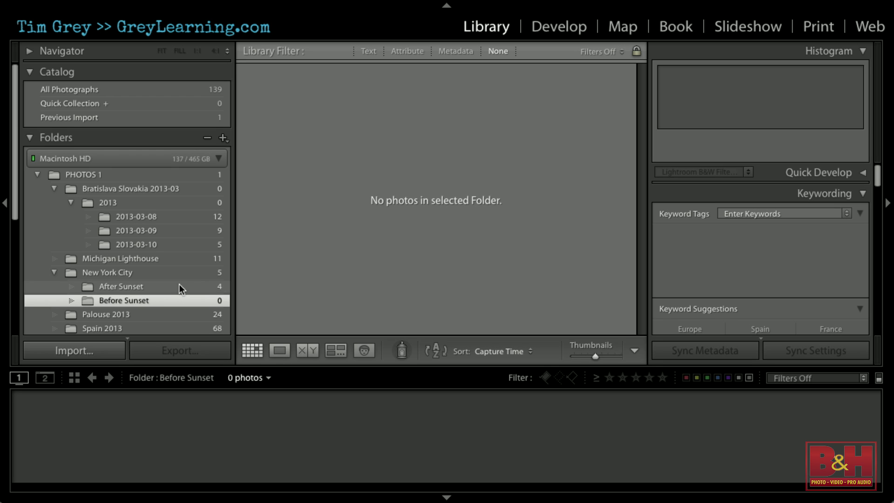
right_click(139, 301)
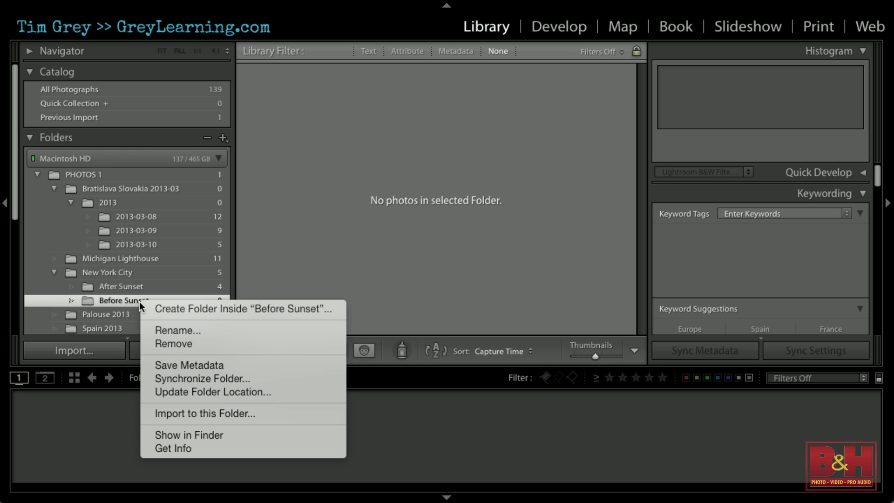
click(171, 343)
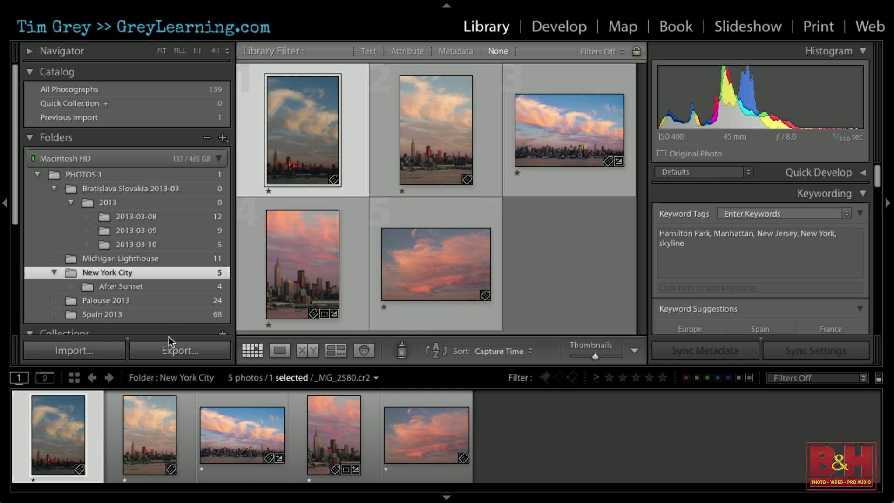
Step: Move all the After Sunset photos into the New York City folder and remove the emptied After Sunset folder
click(155, 287)
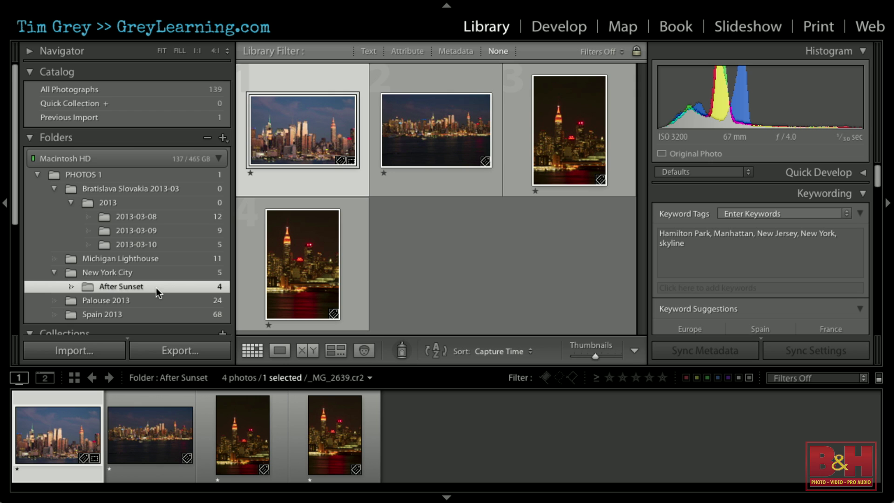
key(super+a)
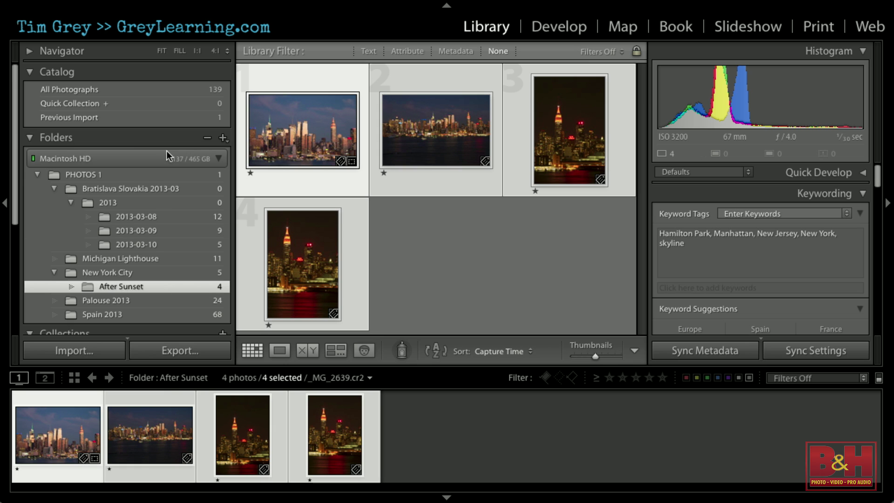
drag(278, 130, 124, 275)
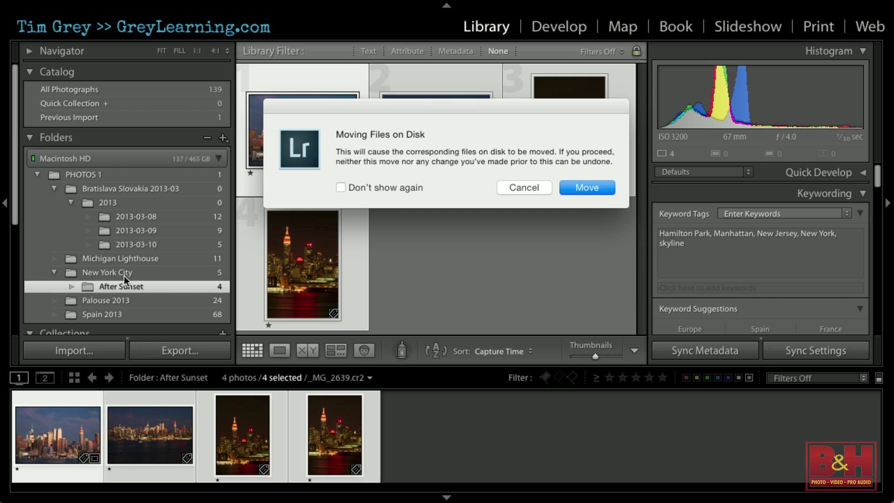
click(577, 187)
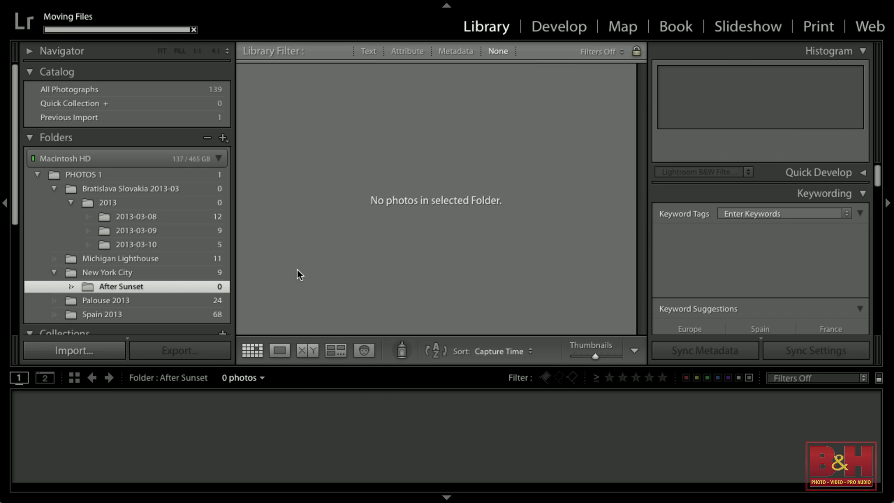
right_click(135, 289)
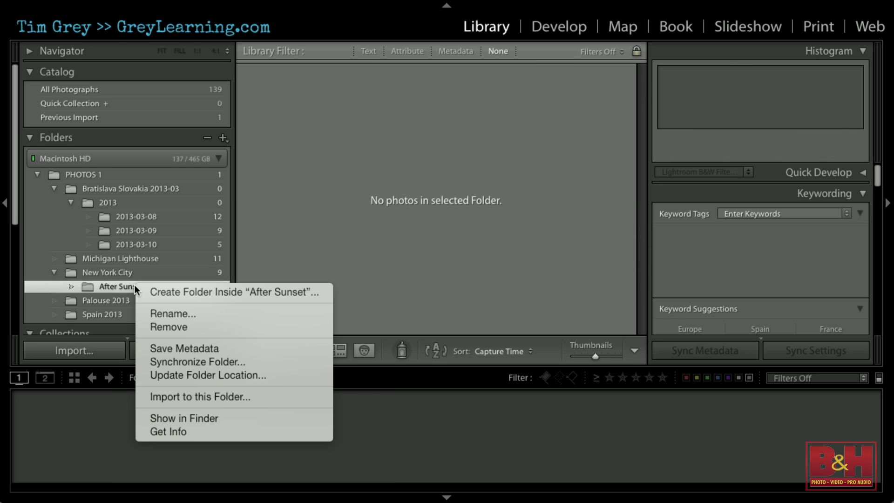
click(183, 327)
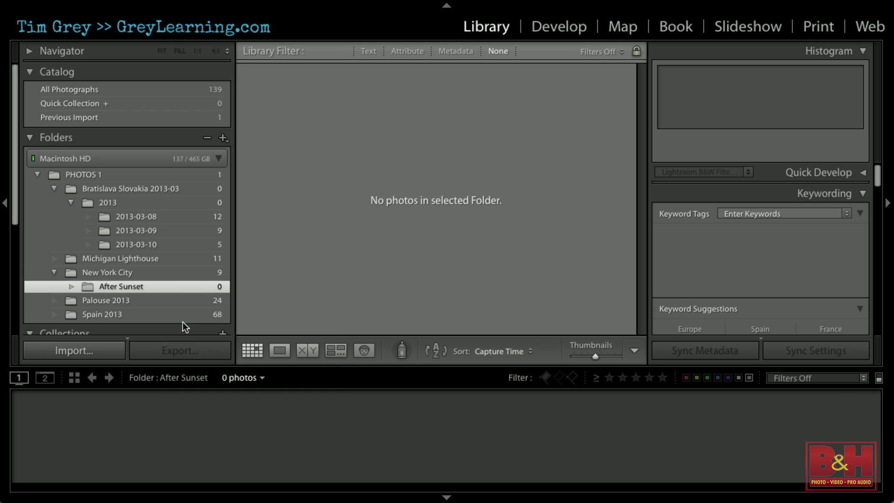
Step: Create a subfolder named Before Sunset inside the New York City folder, without including any selected photos
click(135, 275)
scroll(444, 233, down, 1)
scroll(445, 235, down, 2)
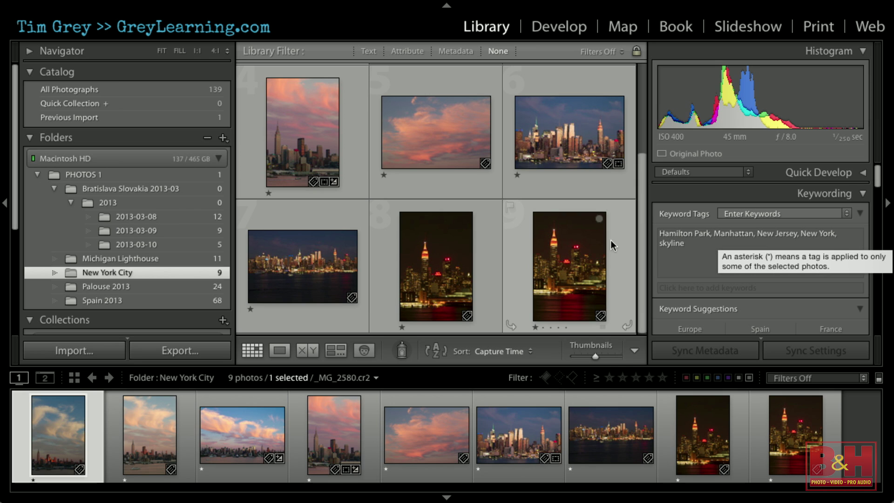
scroll(617, 251, up, 3)
scroll(617, 251, down, 3)
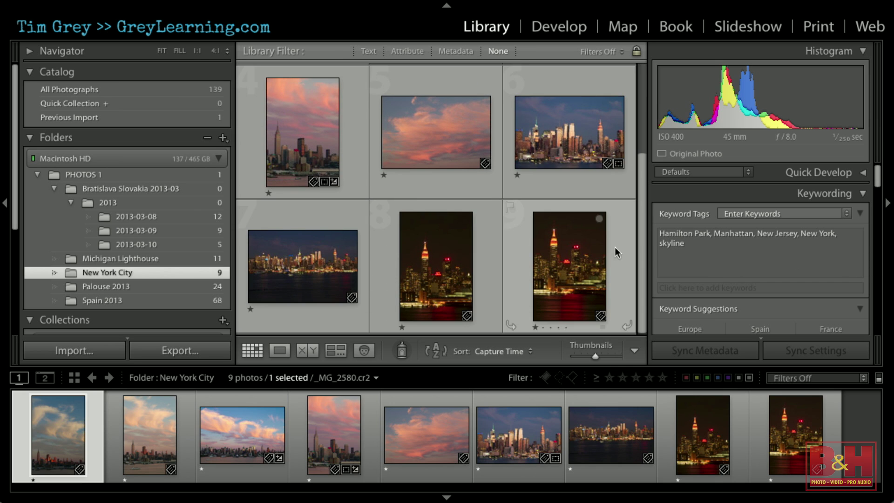
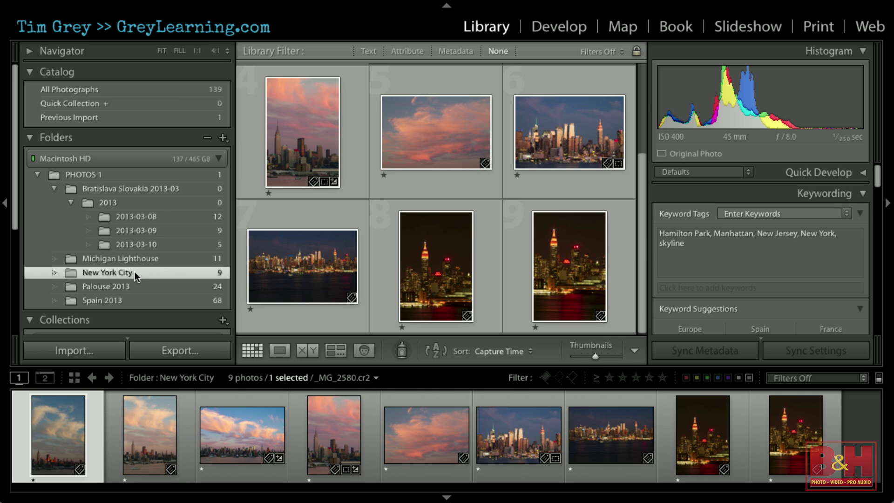
click(224, 138)
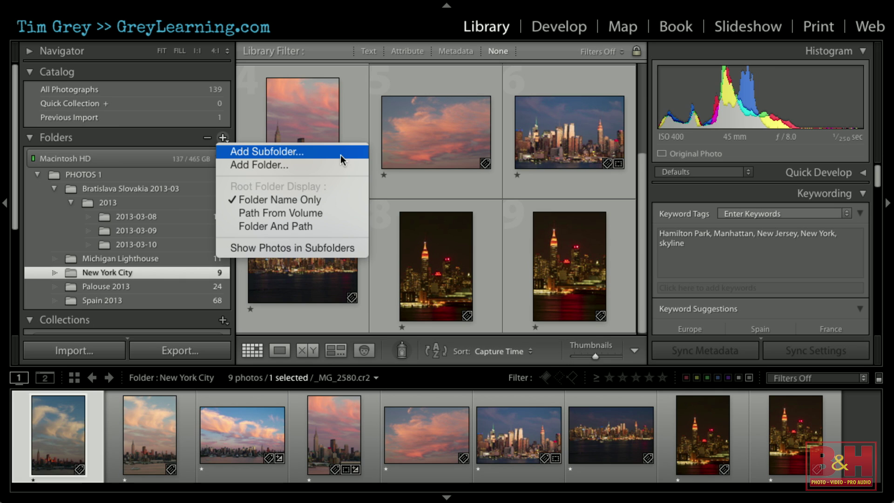
click(339, 158)
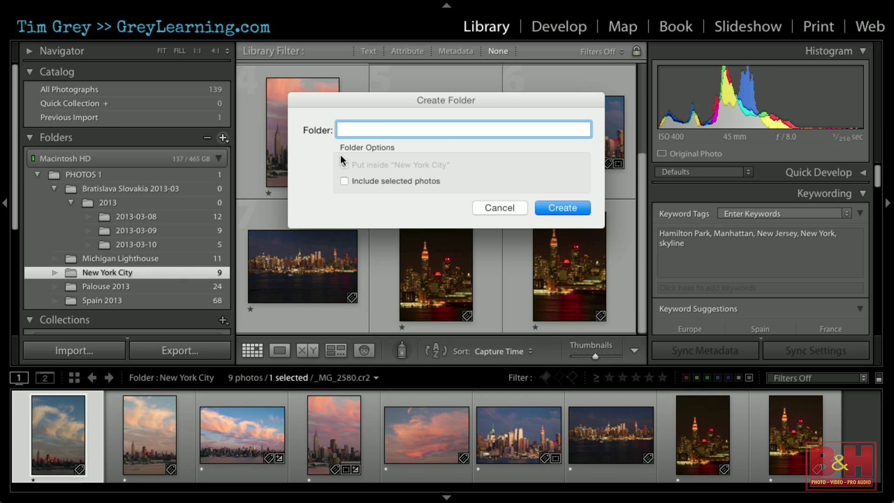
text(Before Sunset)
click(544, 209)
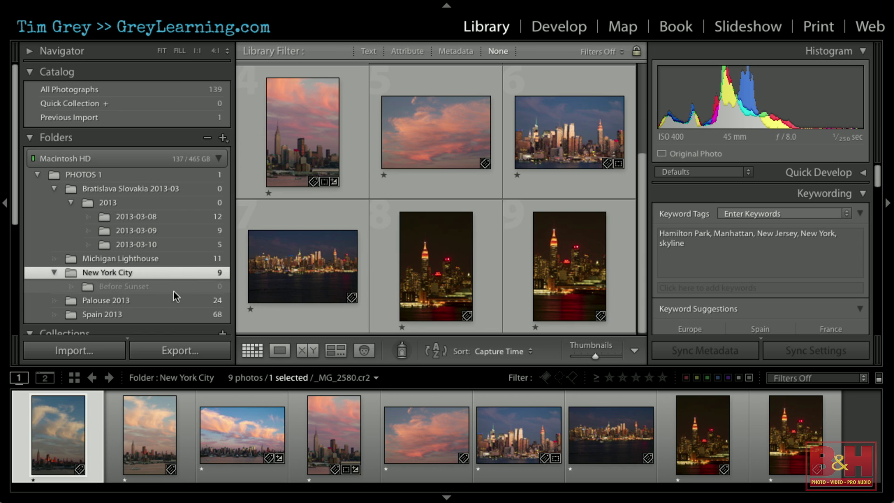
click(155, 287)
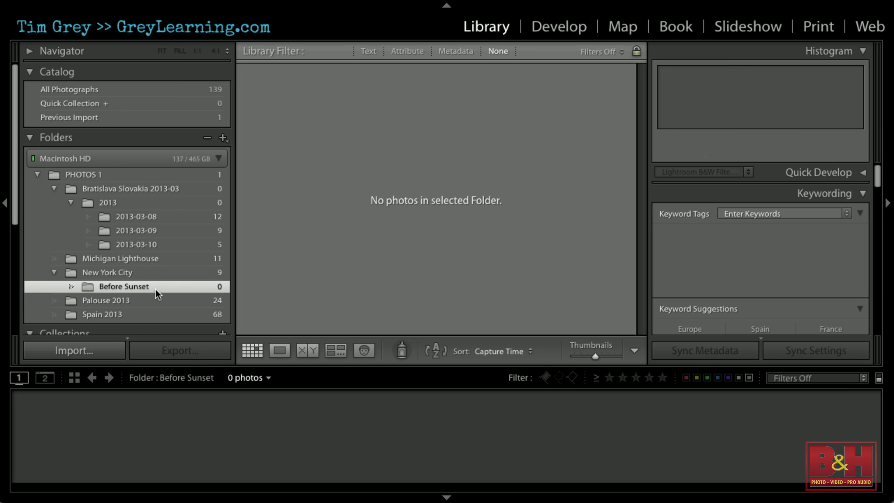
Step: View _MG_2639.cr2 in New York City in Loupe view, and move it with the five photos before it into the Before Sunset folder
click(139, 275)
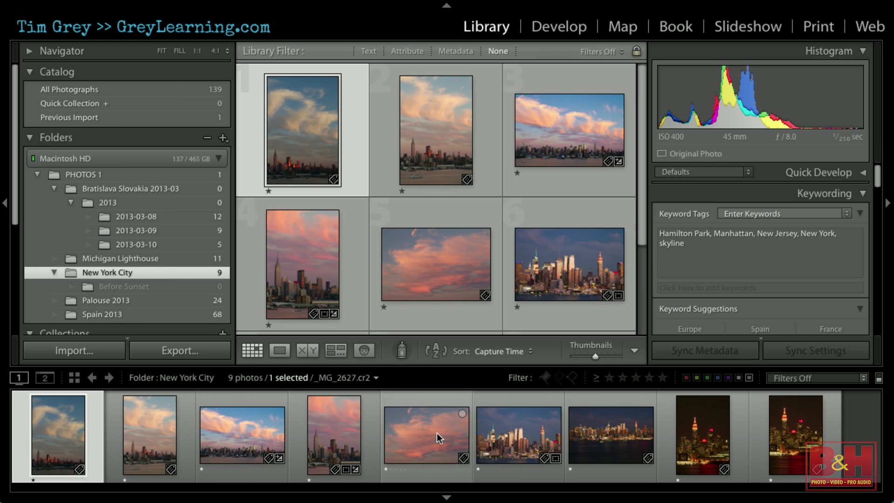
click(503, 433)
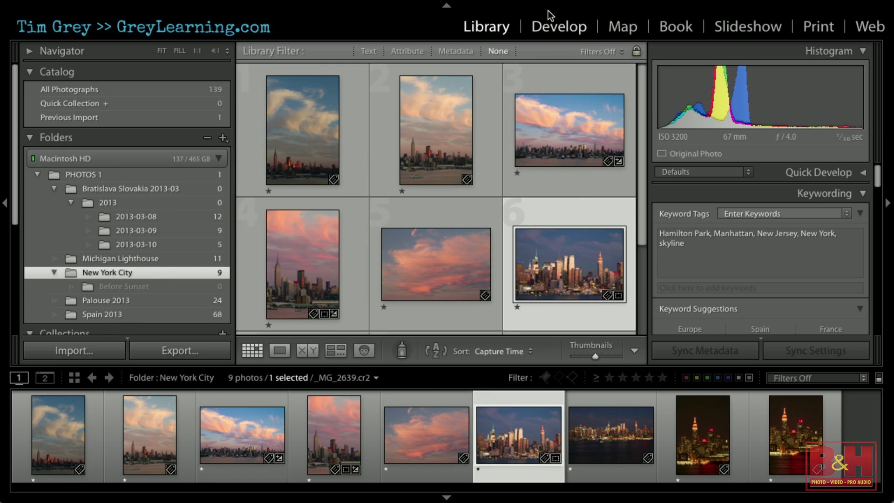
key(e)
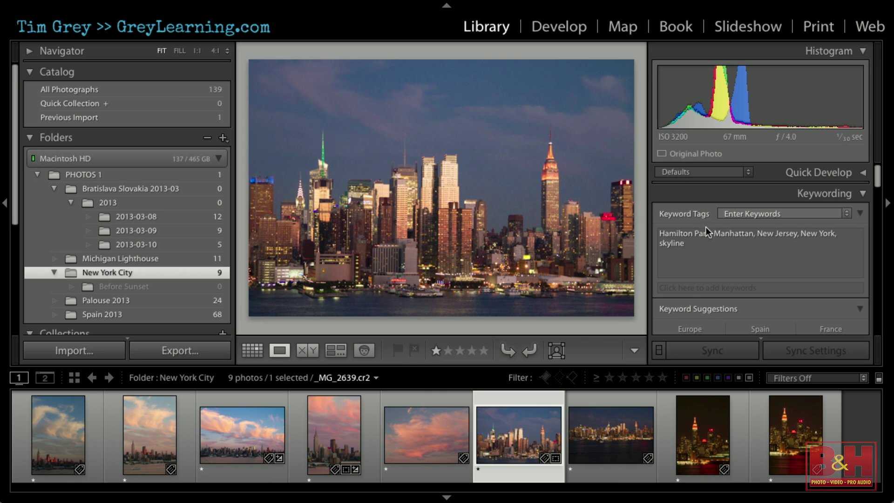
scroll(725, 248, down, 5)
scroll(726, 248, up, 5)
shift+click(46, 432)
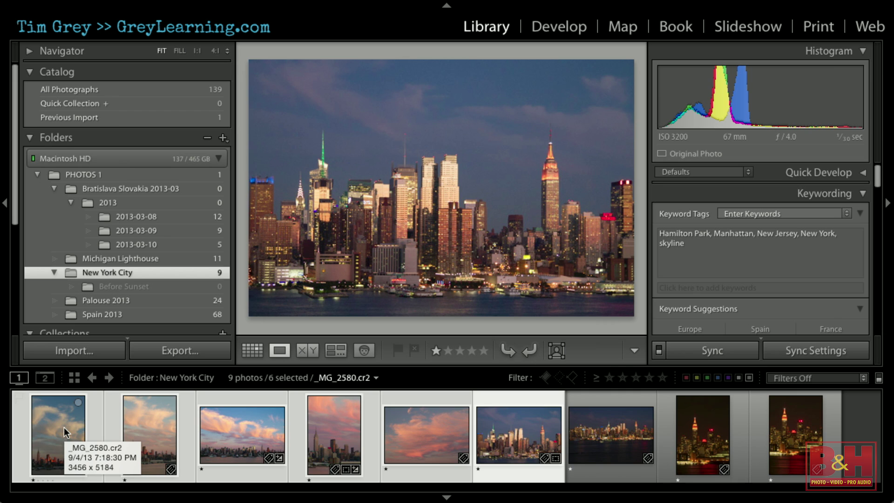
drag(64, 427, 129, 288)
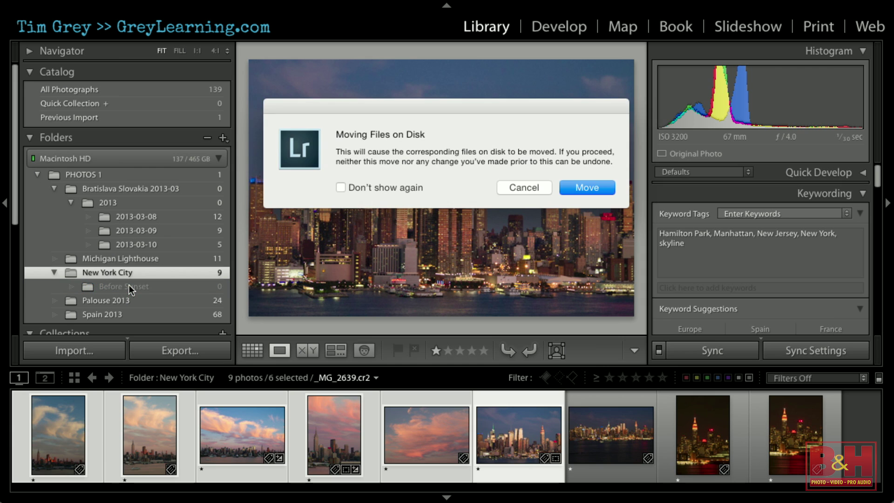
click(596, 186)
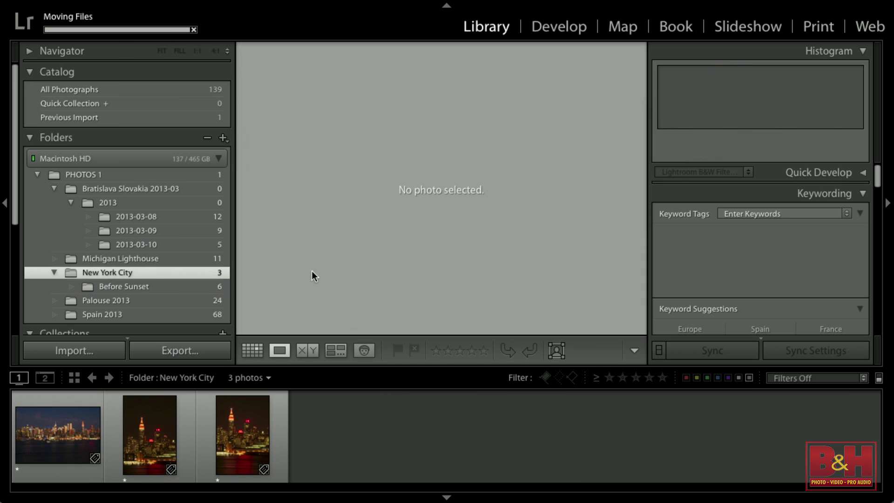
click(127, 287)
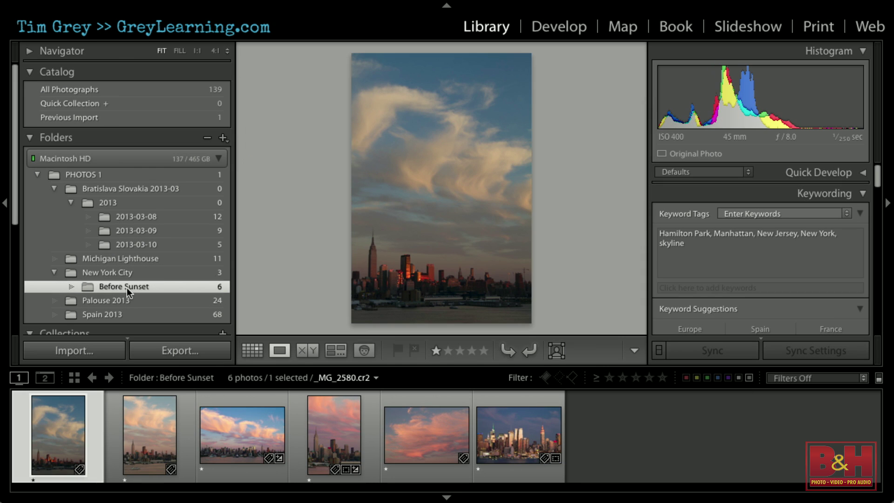
click(121, 274)
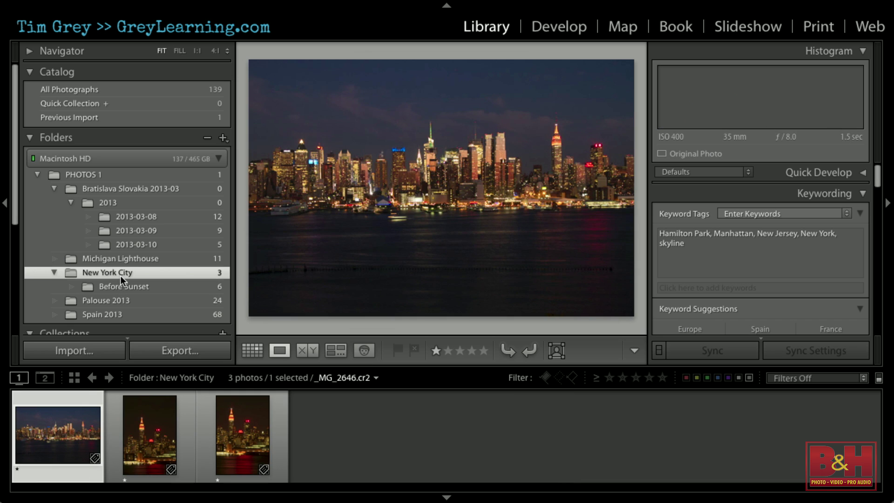
click(223, 137)
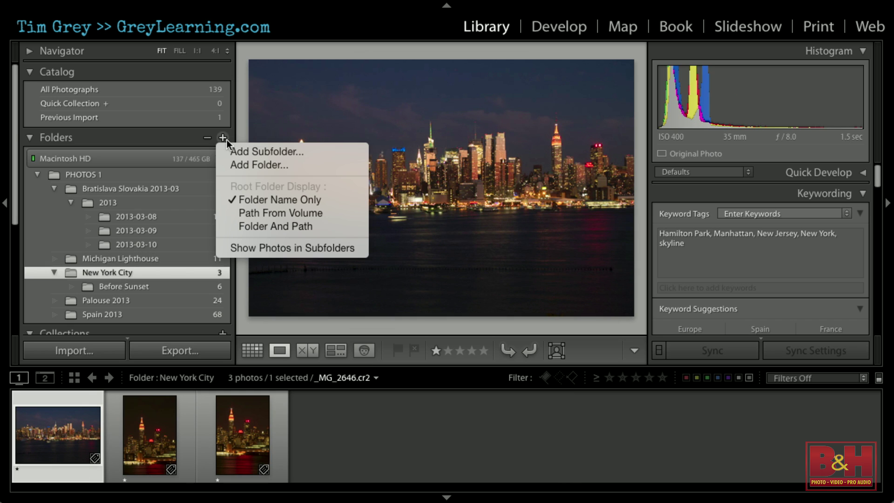
click(271, 154)
text(A)
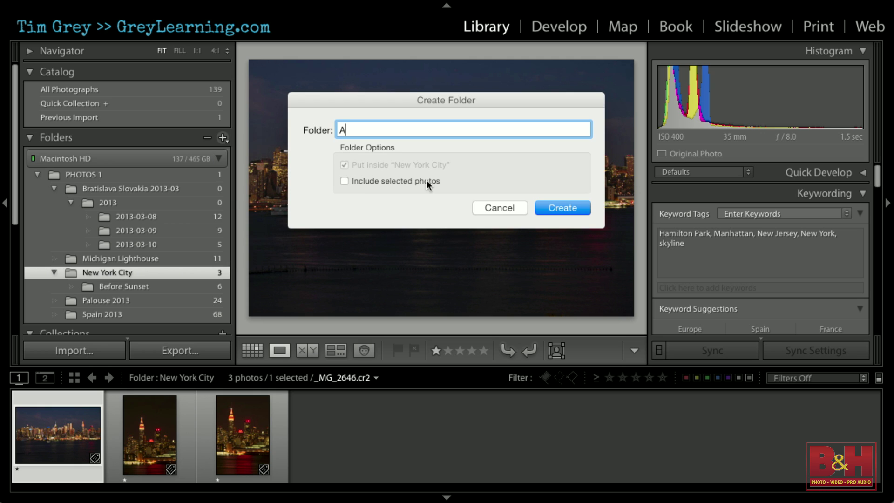
click(511, 207)
Step: Create a subfolder named After Sunset inside New York City that includes all three remaining photos of that folder
click(251, 431)
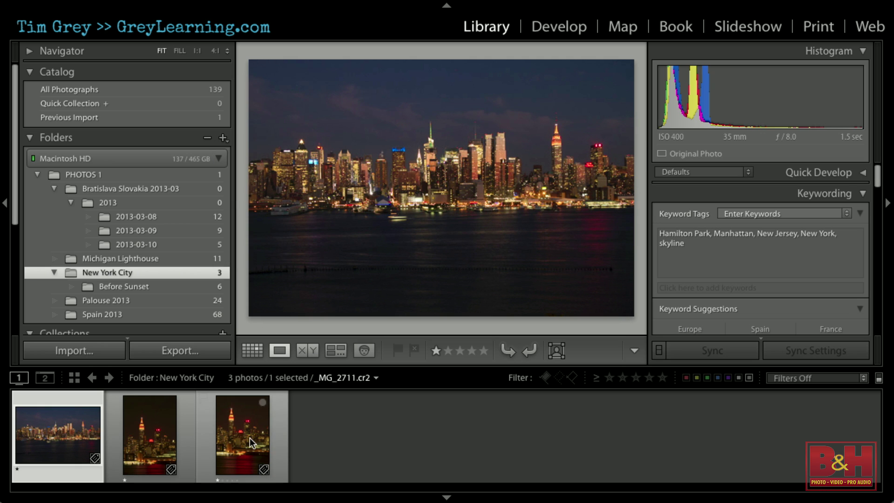
key(super+a)
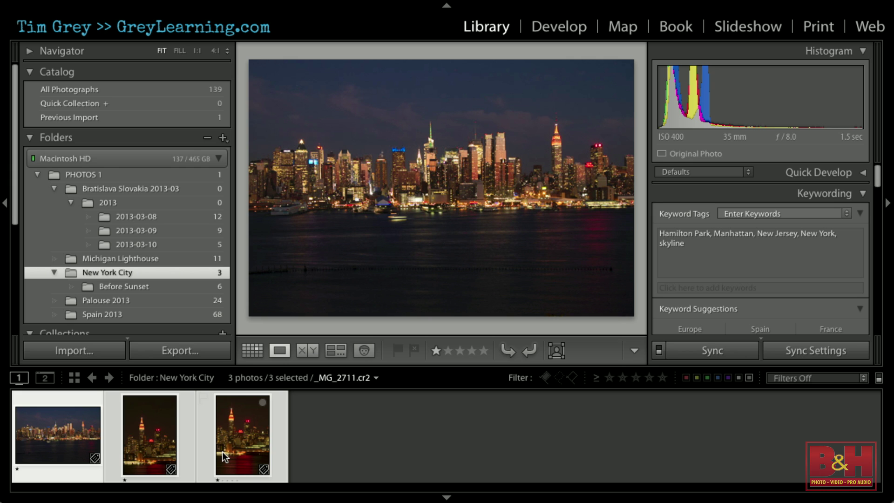
click(223, 138)
click(243, 148)
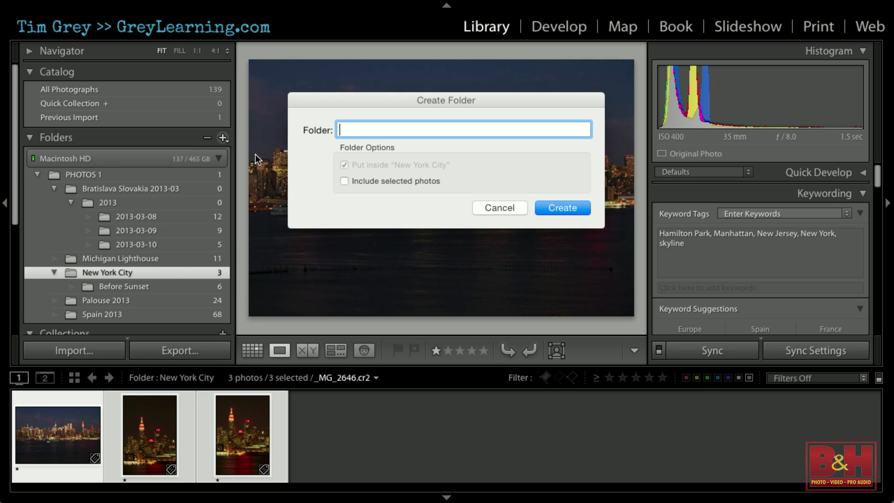
text(After Sunet)
click(377, 175)
click(375, 179)
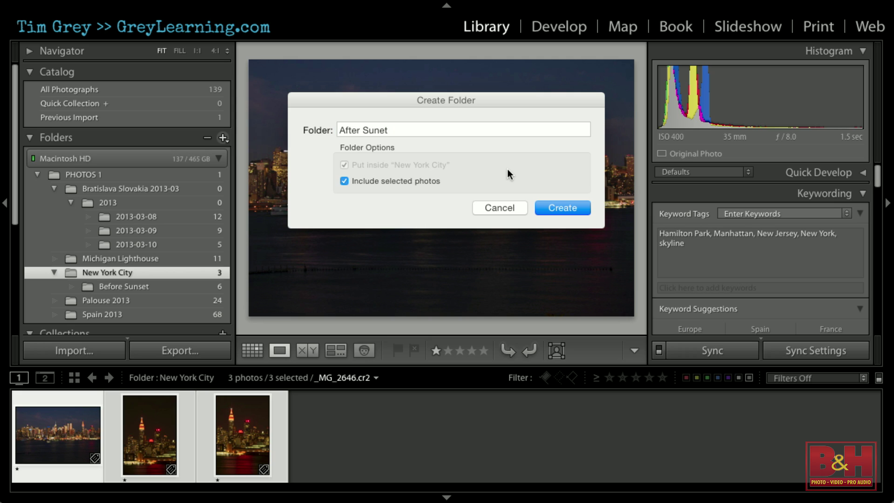
click(396, 129)
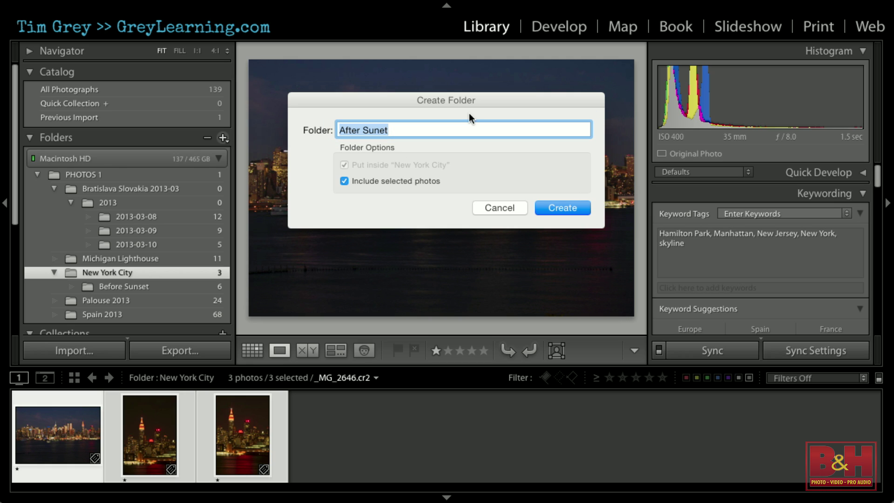
click(380, 130)
text(s)
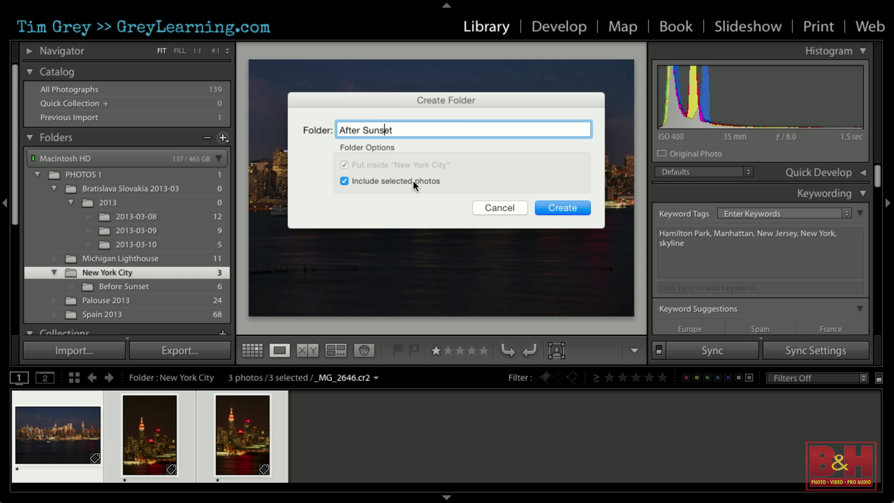
click(555, 210)
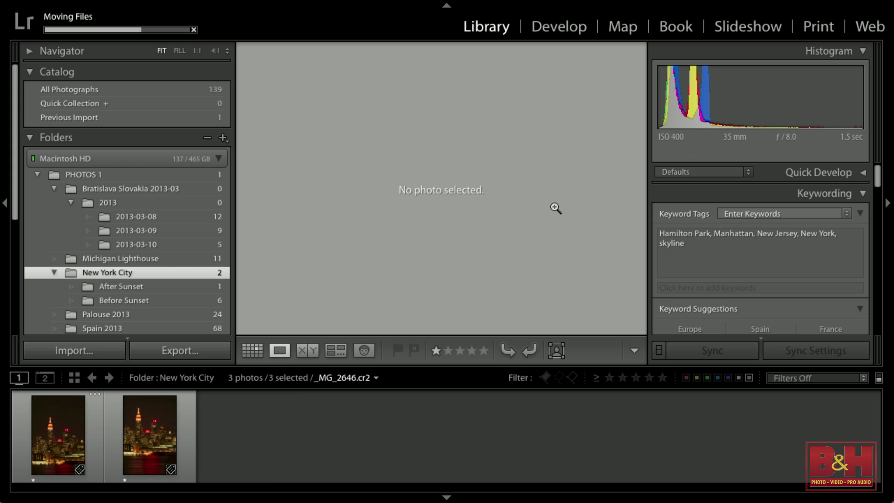
Step: Check the contents of the After Sunset, Before Sunset and New York City folders
click(139, 287)
click(141, 301)
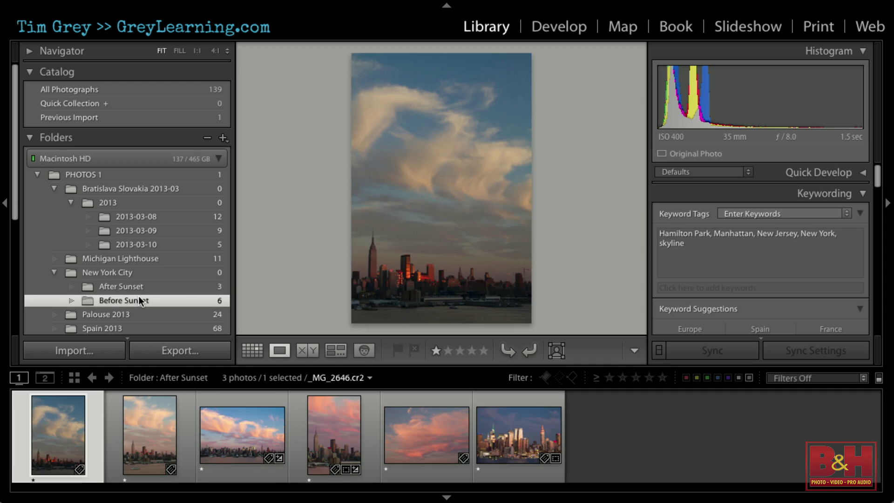
click(138, 285)
click(137, 269)
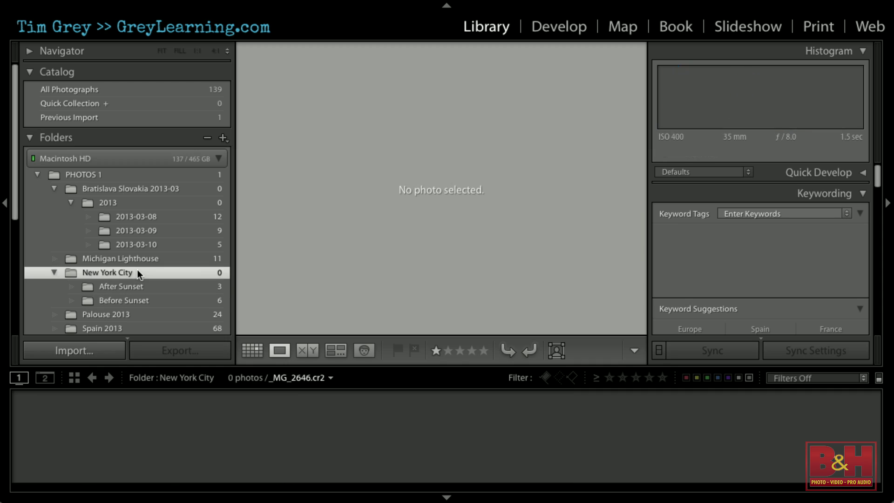
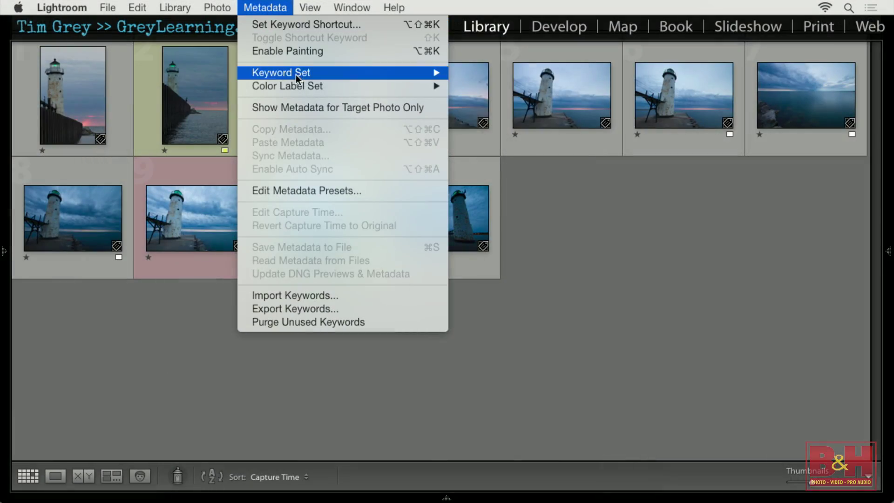
Step: Open the color label set for editing
mouse_move(329, 84)
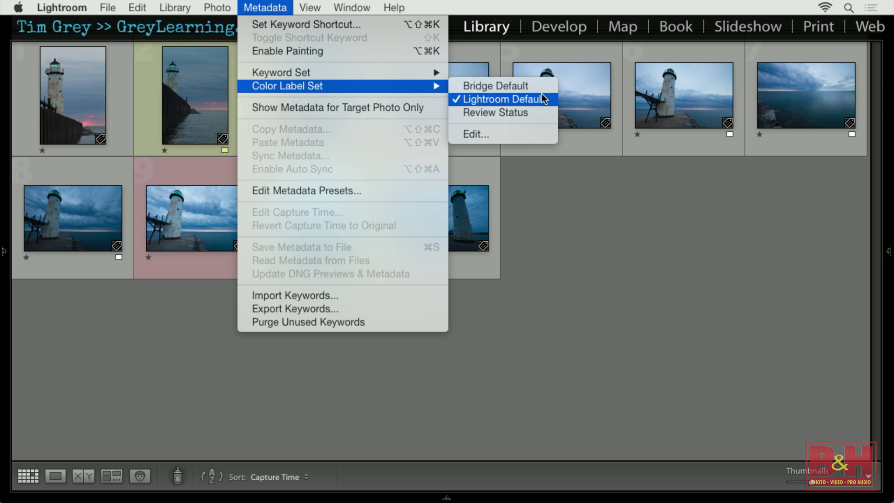
click(512, 134)
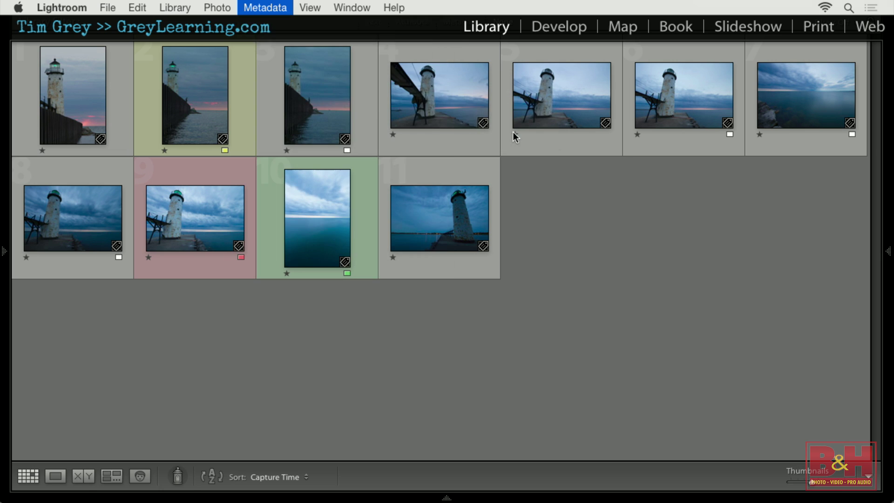
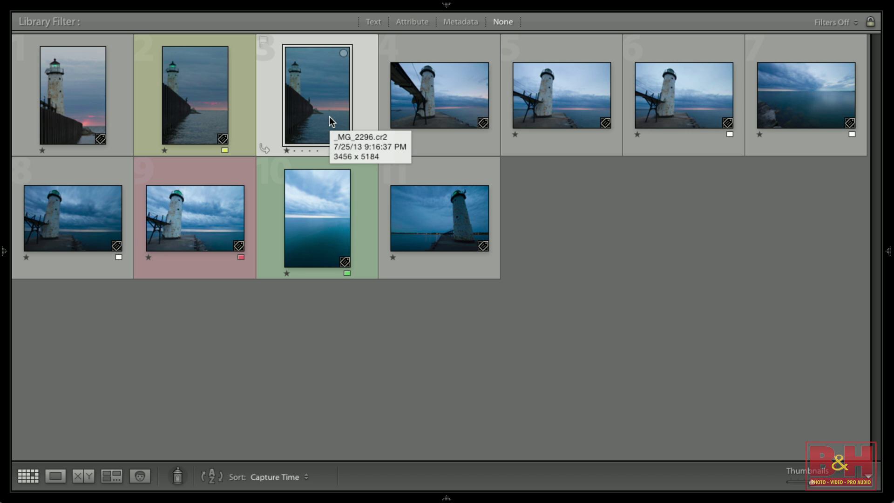
Step: Bring back the hidden side panels and show All Photographs from the start of the catalog
key(shift+Tab)
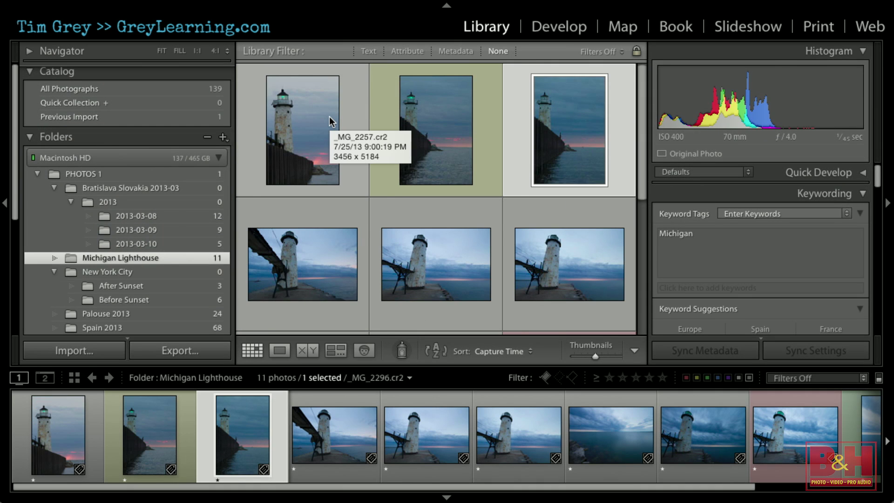
click(69, 90)
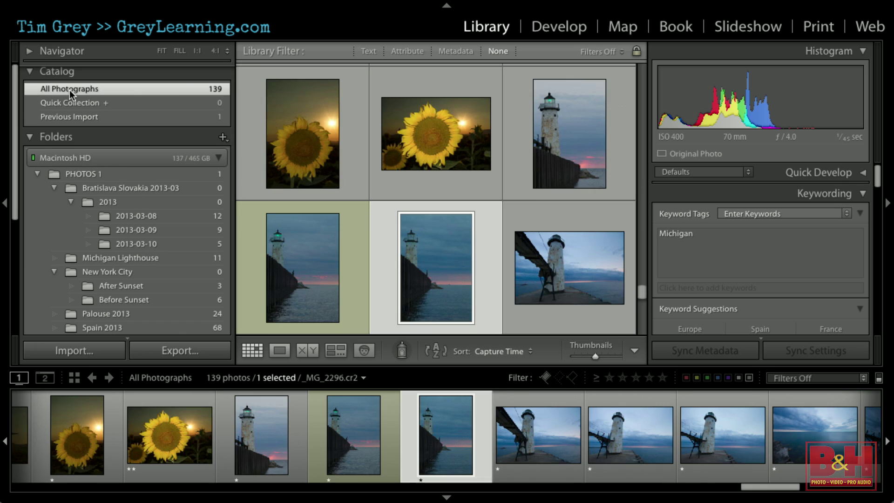
scroll(345, 186, down, 15)
scroll(345, 185, up, 20)
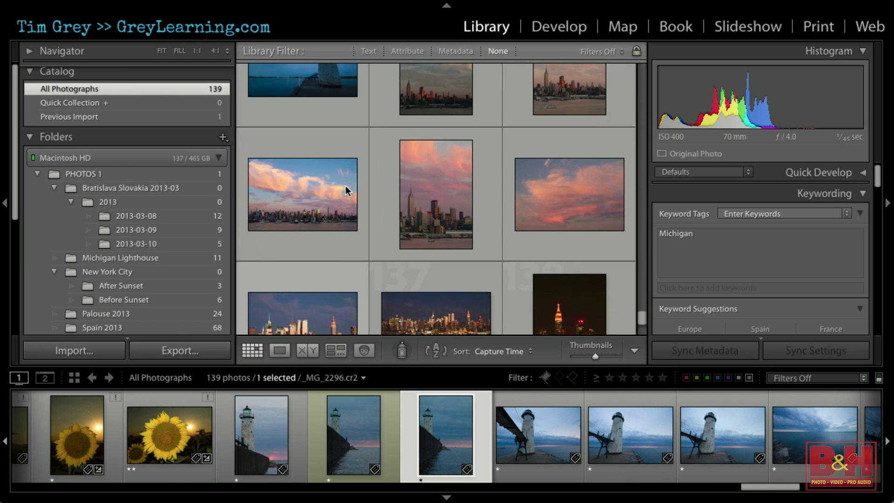
scroll(346, 186, up, 20)
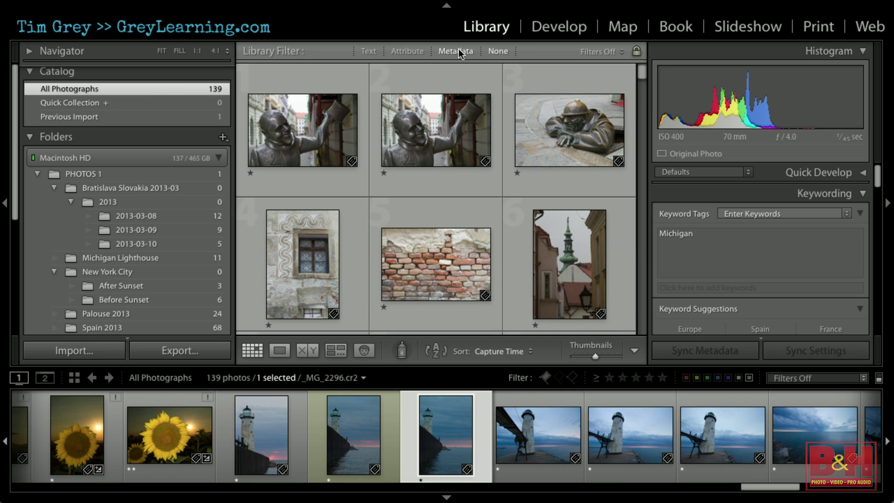
Step: Hide the Library Filter bar above the grid and show it again
mouse_move(333, 3)
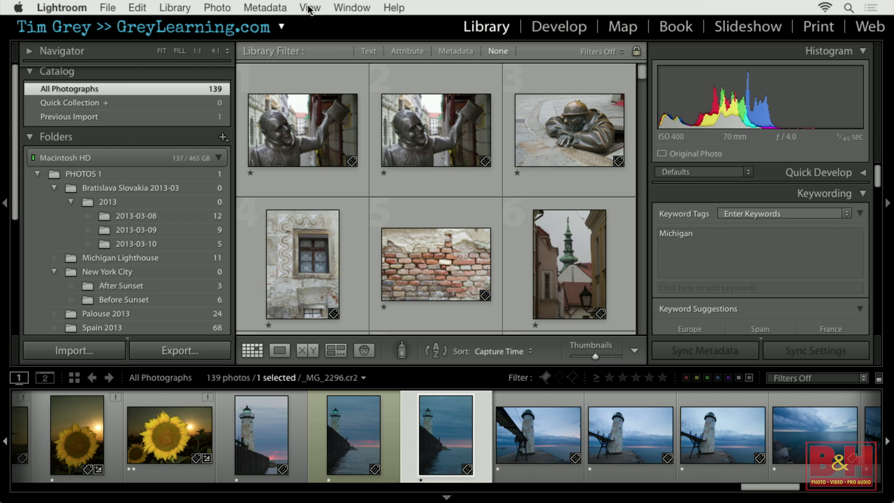
click(309, 8)
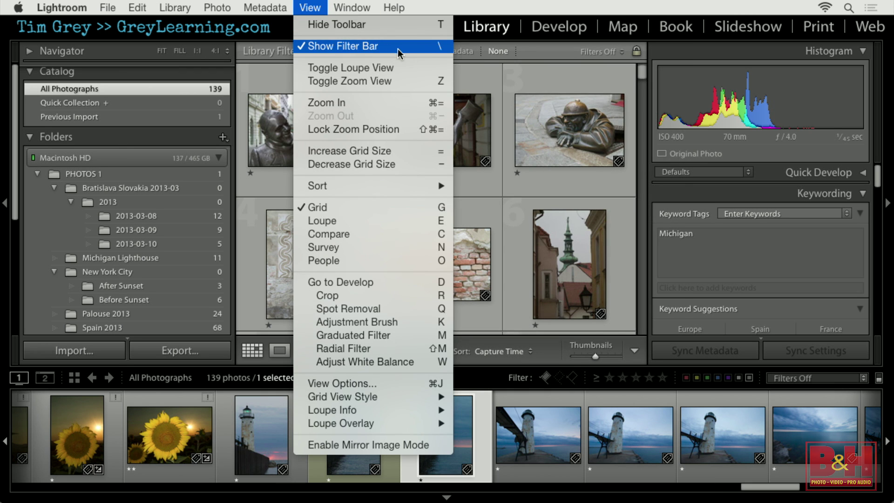
click(315, 7)
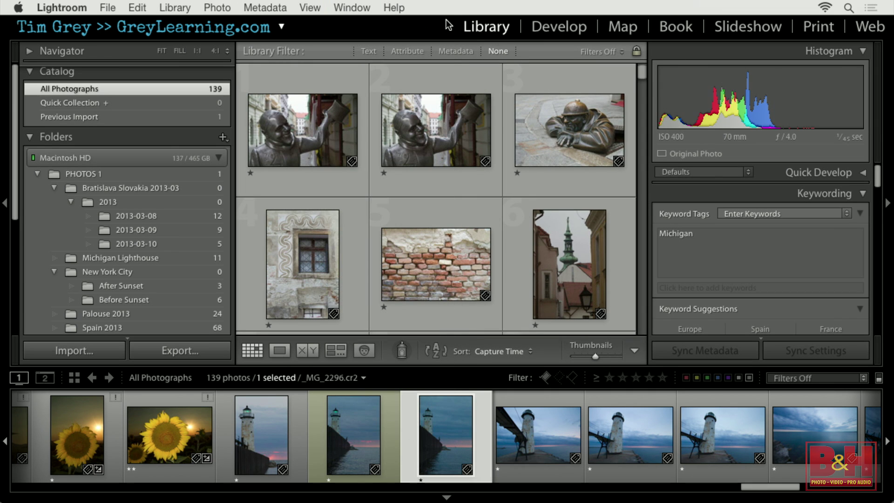
key(backslash)
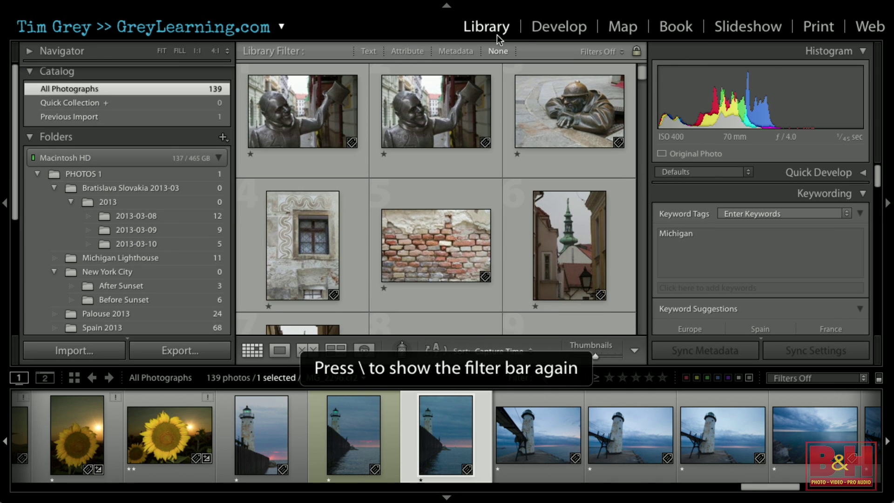
Step: Filter all photographs by the Approved metadata label, set the matching photo's label to Green, and check the Green and Approved groups
click(471, 52)
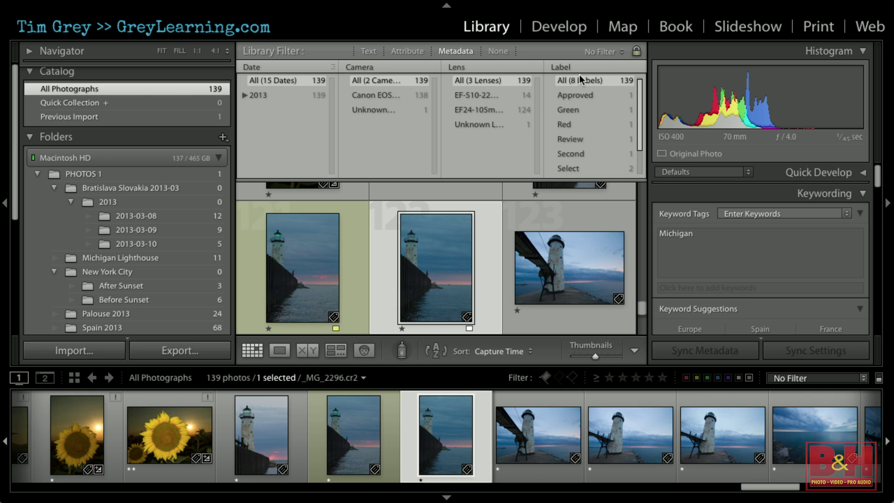
click(565, 65)
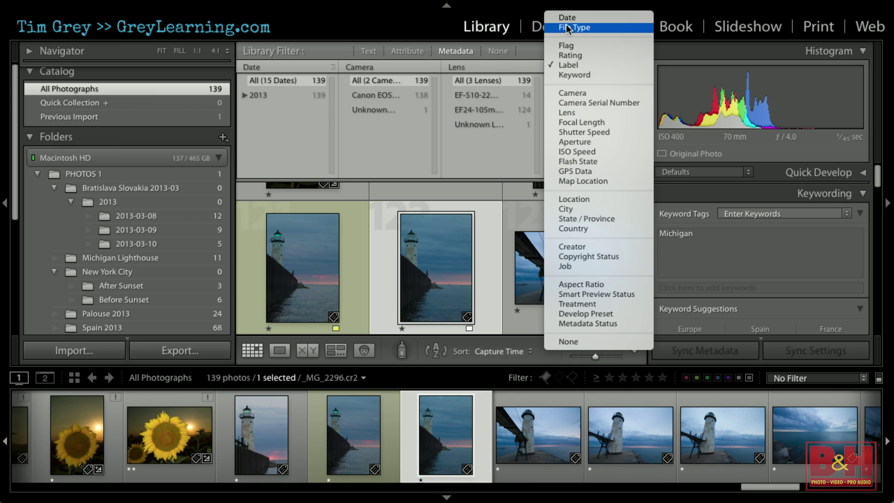
click(563, 65)
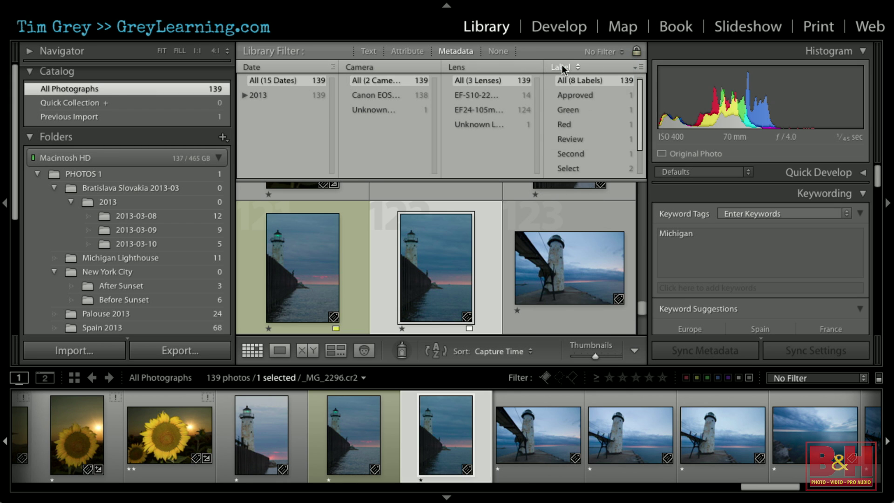
click(581, 95)
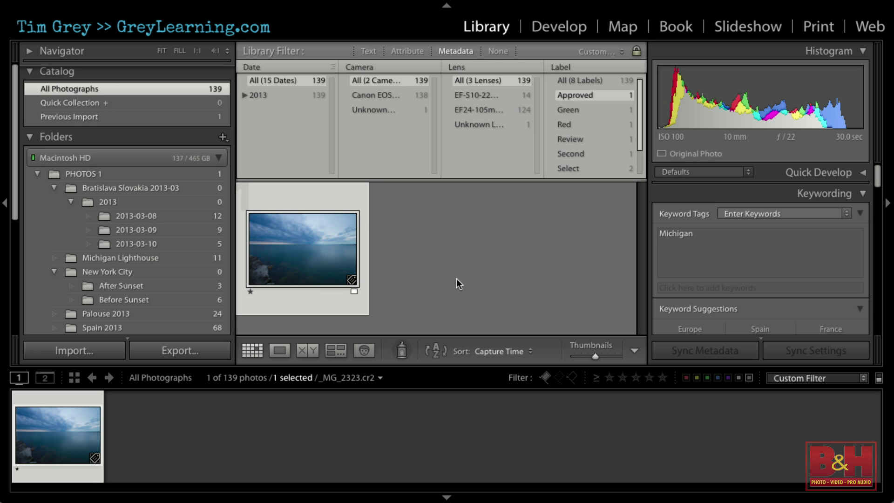
key(8)
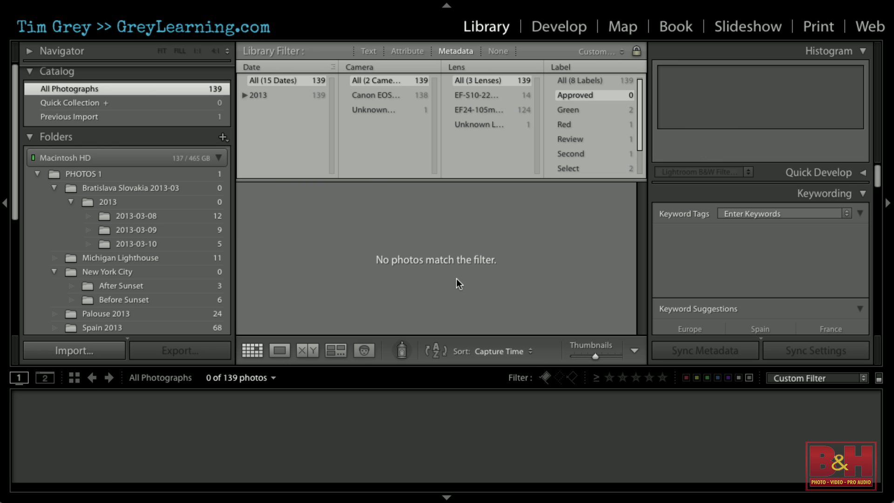
click(583, 109)
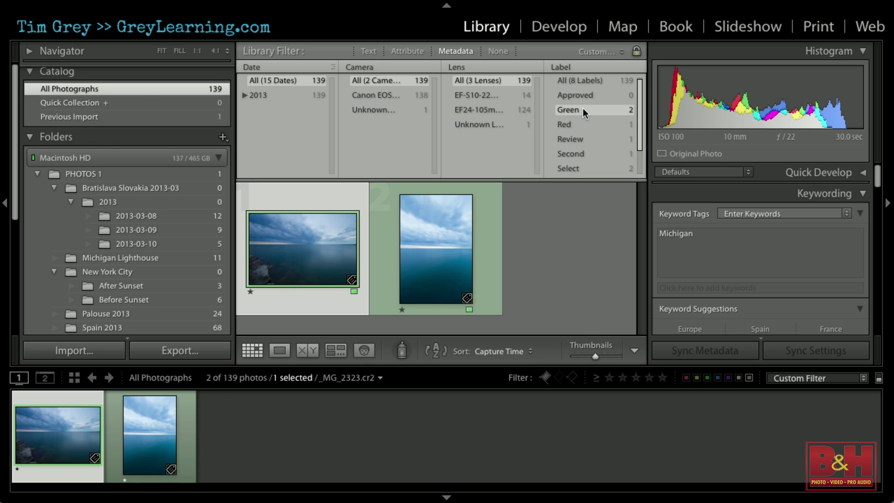
click(587, 92)
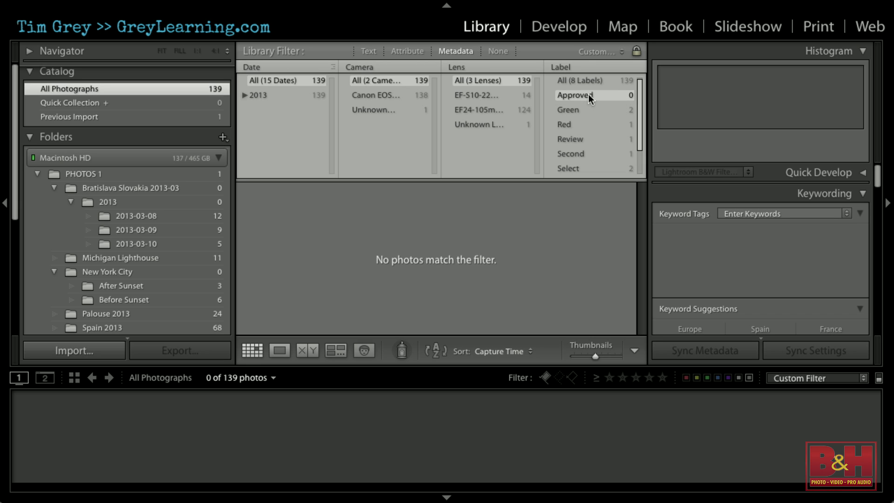
Step: Filter by the Review and Second labels in turn, relabeling the Review photo Blue and the Second photo Yellow
click(576, 139)
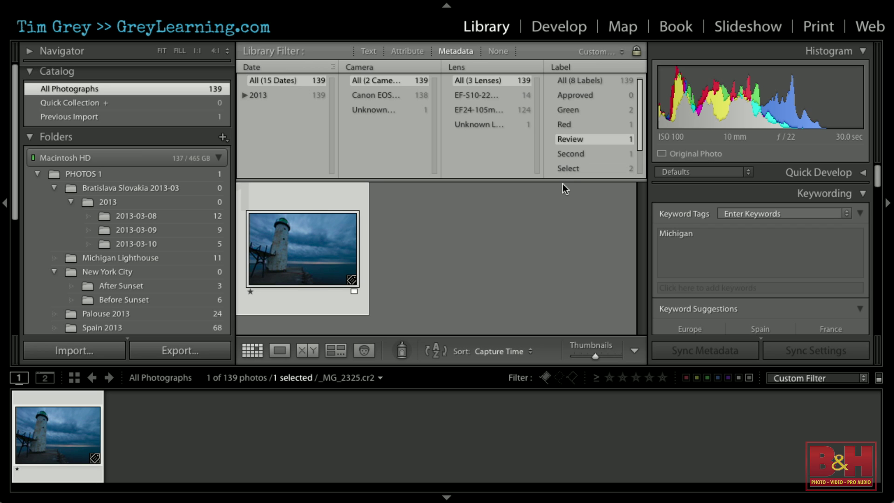
scroll(600, 105, down, 3)
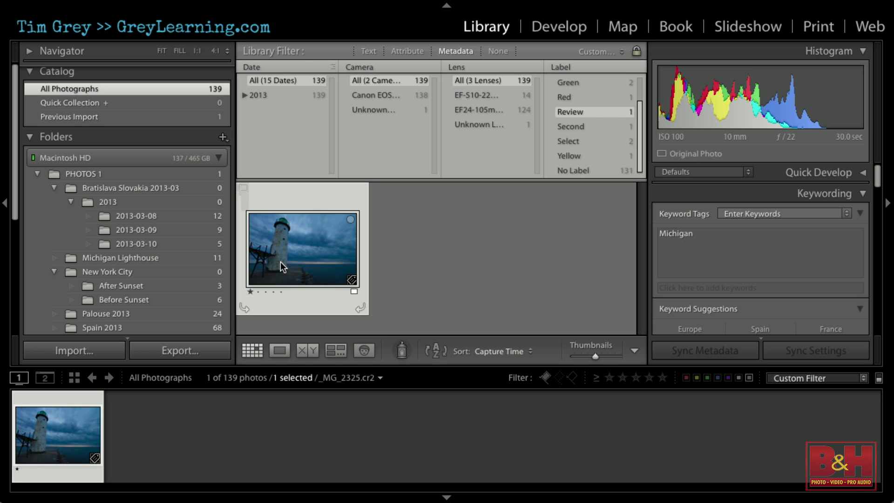
key(9)
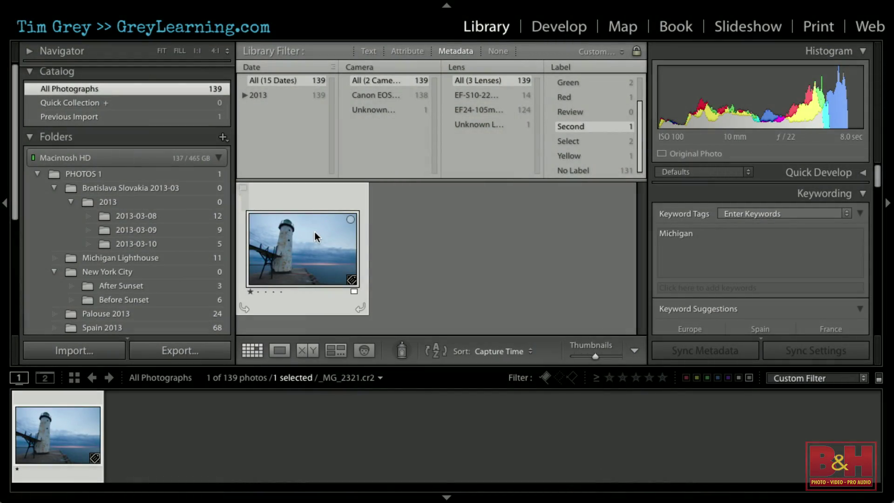
key(7)
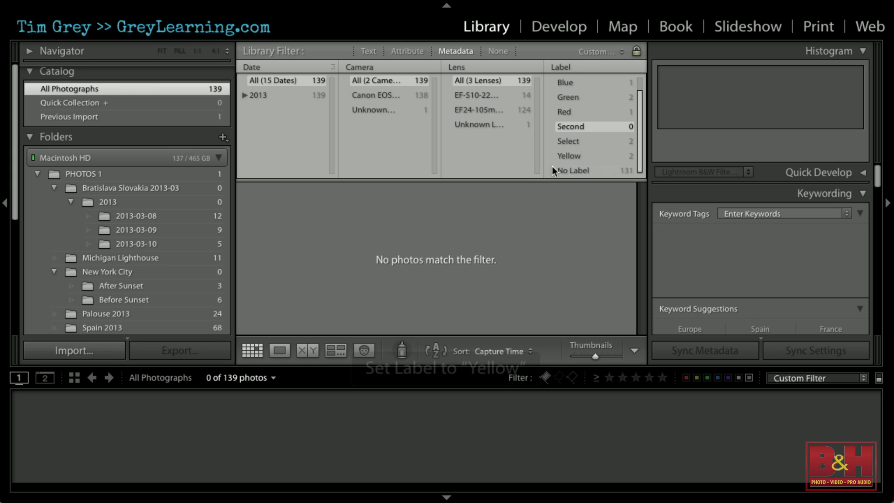
Step: Filter by the Select label and set both matching photos to the Red label
click(581, 140)
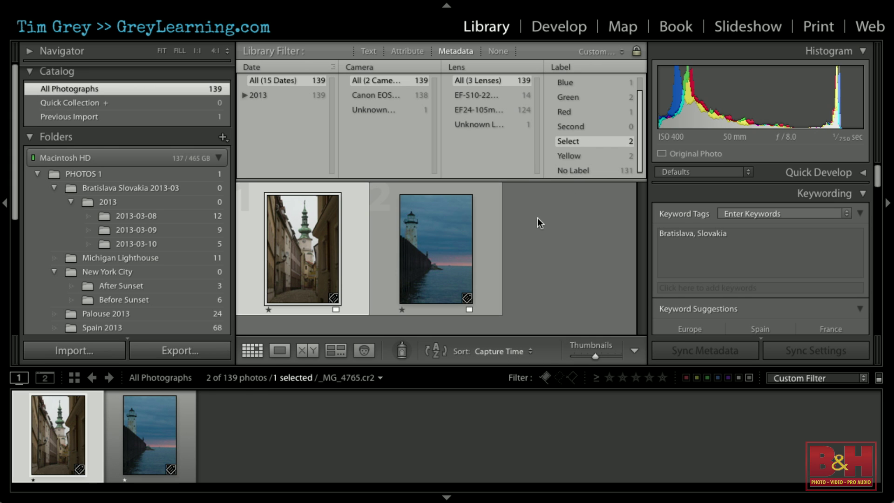
key(super+a)
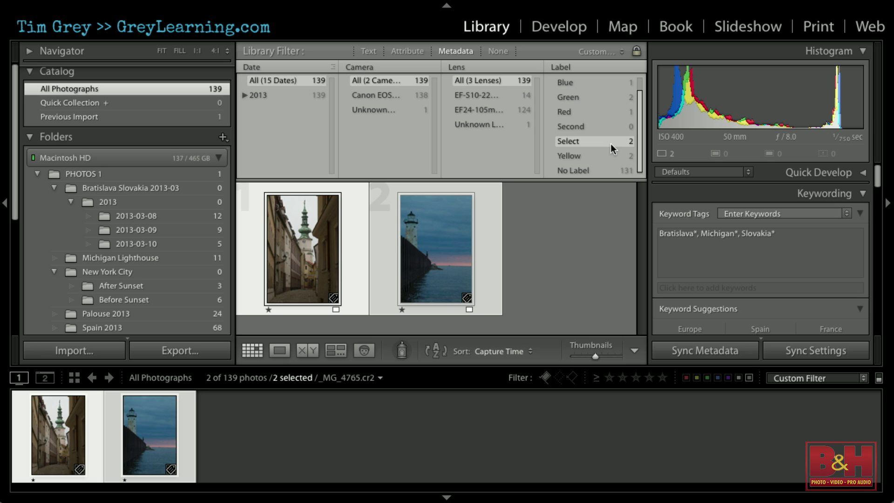
key(8)
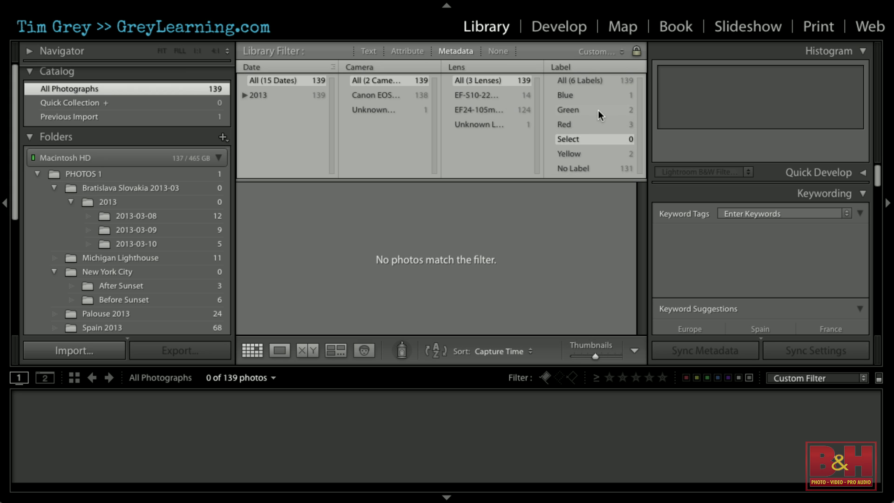
Step: Filter by No Label and examine the color label choices for the first photo and the toolbar display options
click(572, 169)
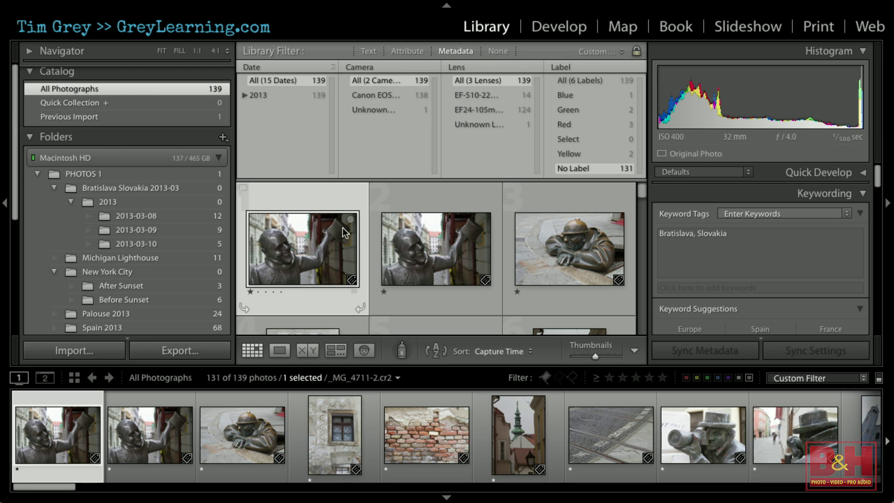
right_click(310, 242)
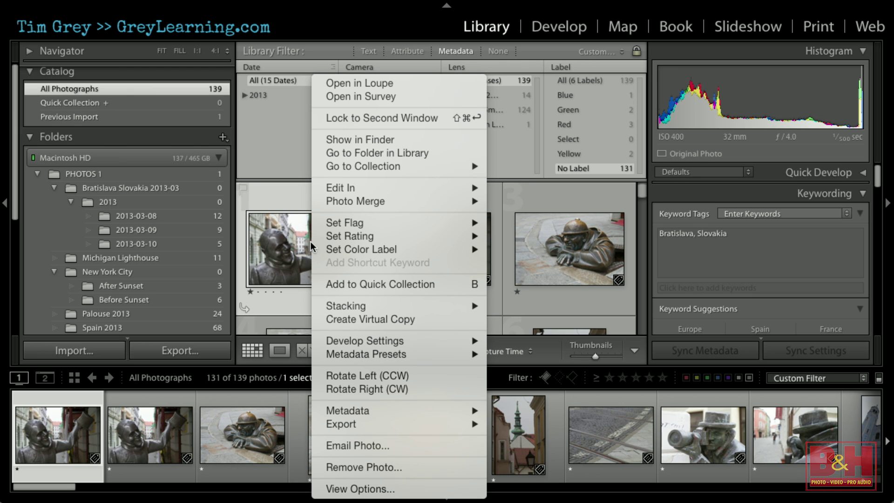
mouse_move(350, 249)
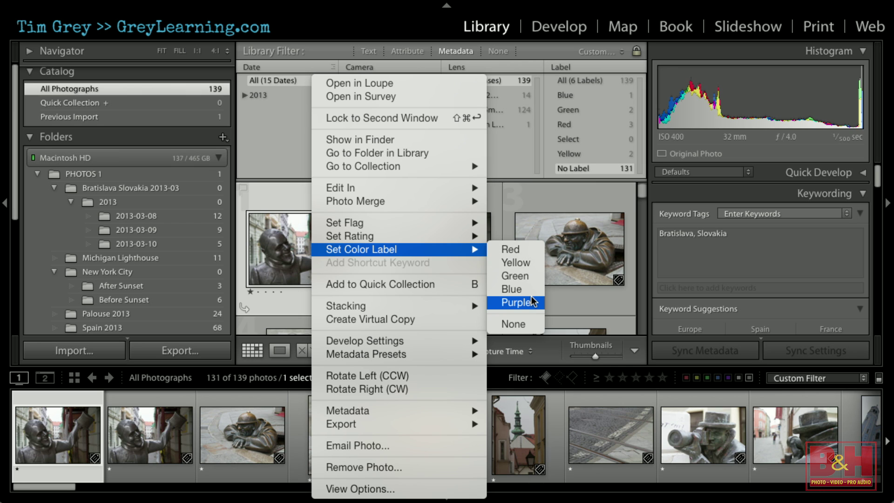
click(271, 265)
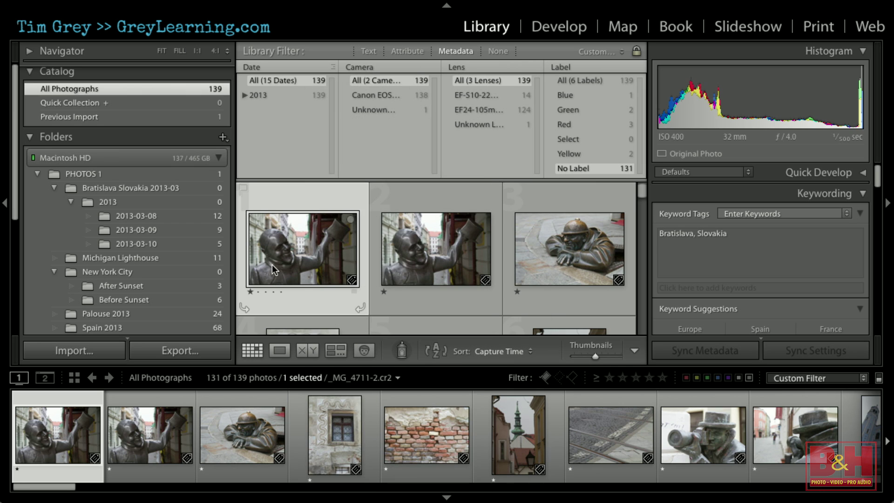
click(634, 351)
mouse_move(679, 491)
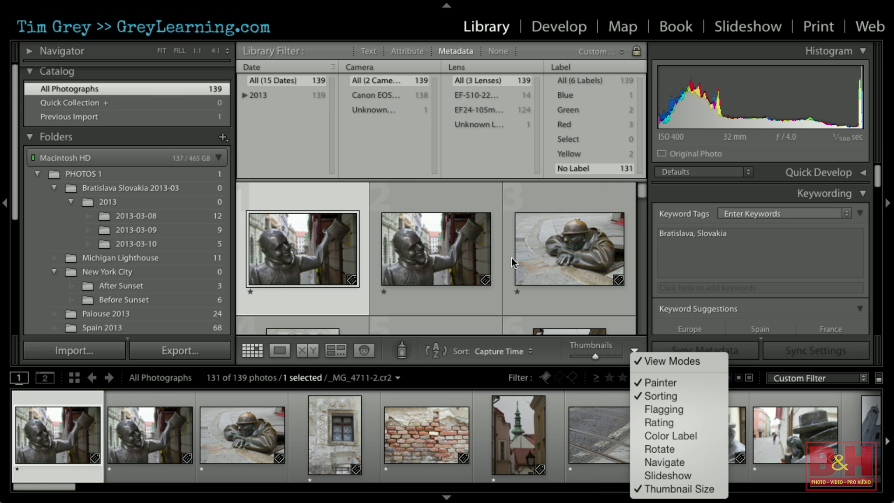
click(333, 232)
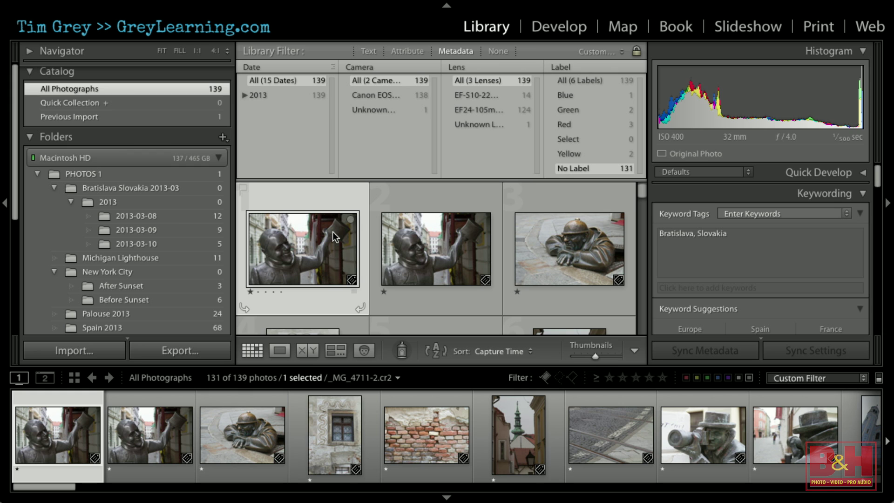
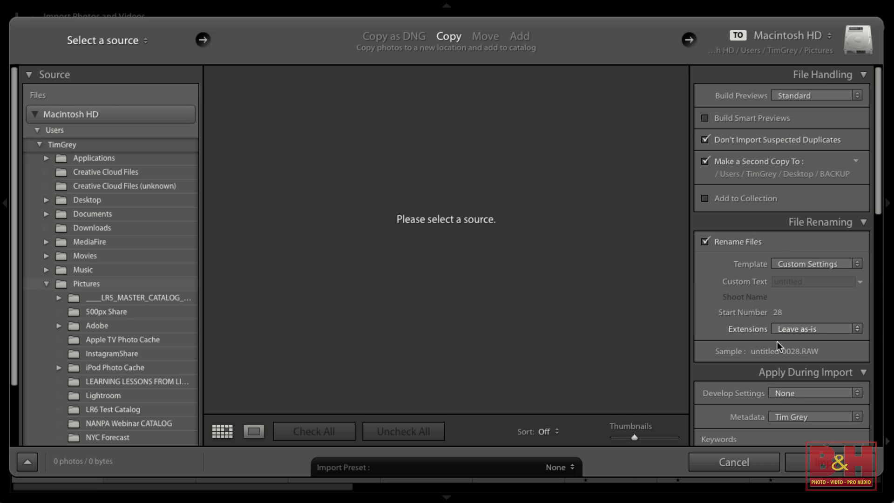
Step: Start renaming the selected Palouse 2013 photos with the Custom Name - Sequence template and open the template for editing
click(735, 462)
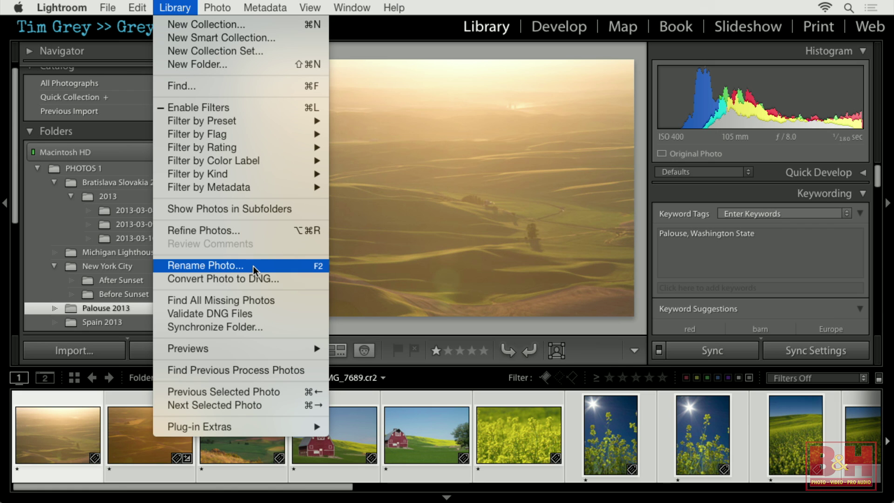
click(253, 266)
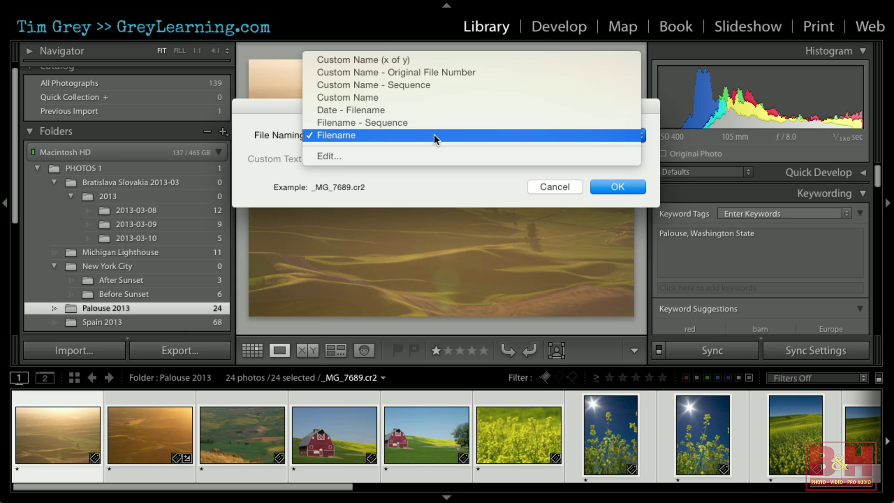
click(440, 86)
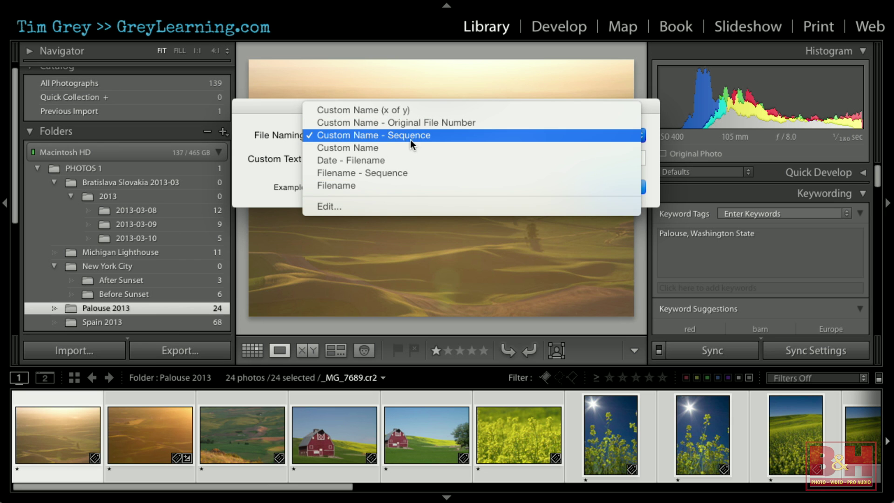
click(362, 206)
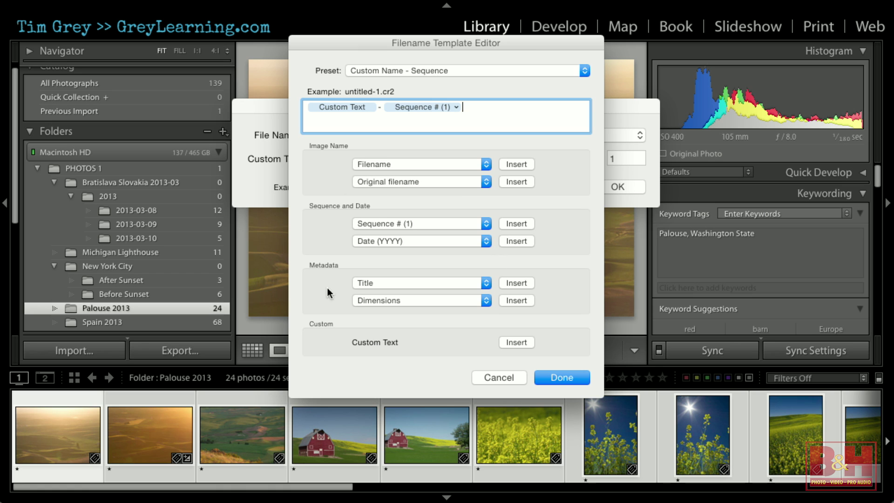
Step: Examine the image name, date and metadata tokens available for building a filename template
click(447, 165)
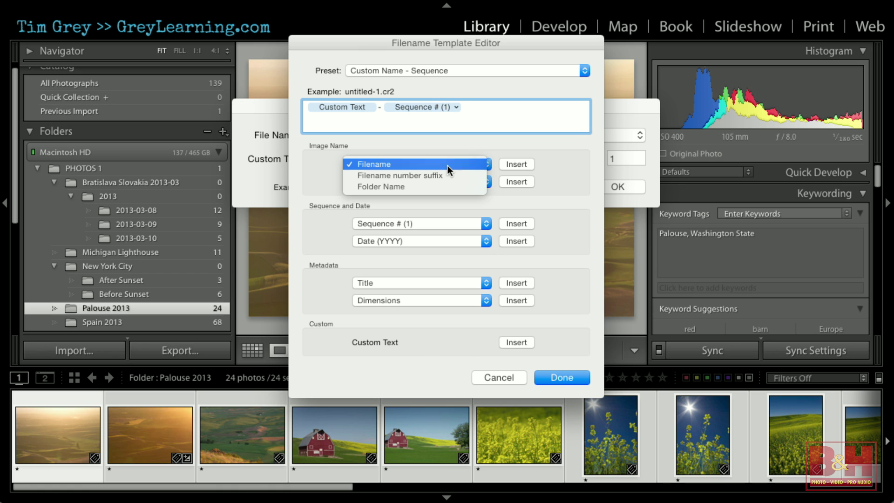
click(447, 166)
click(443, 182)
click(445, 181)
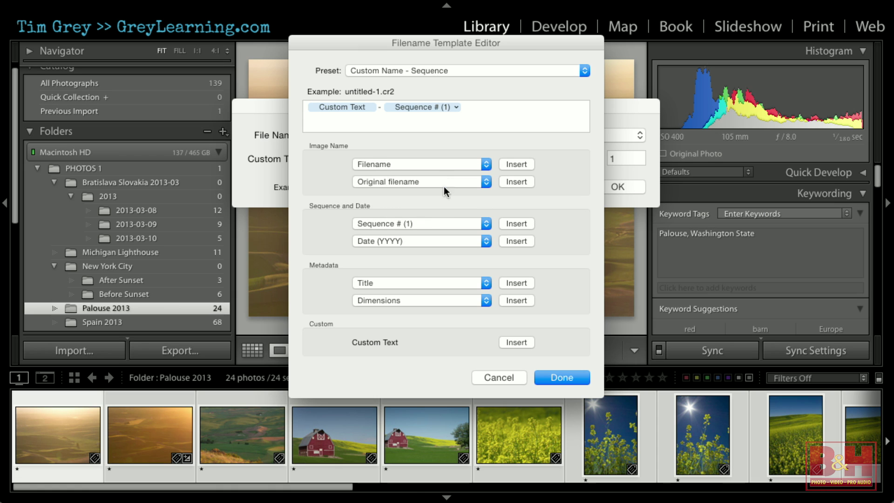
click(425, 240)
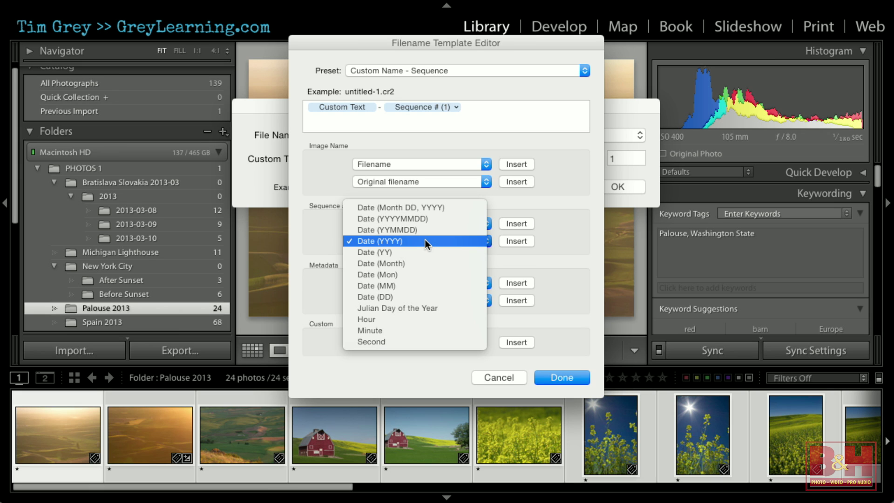
click(544, 259)
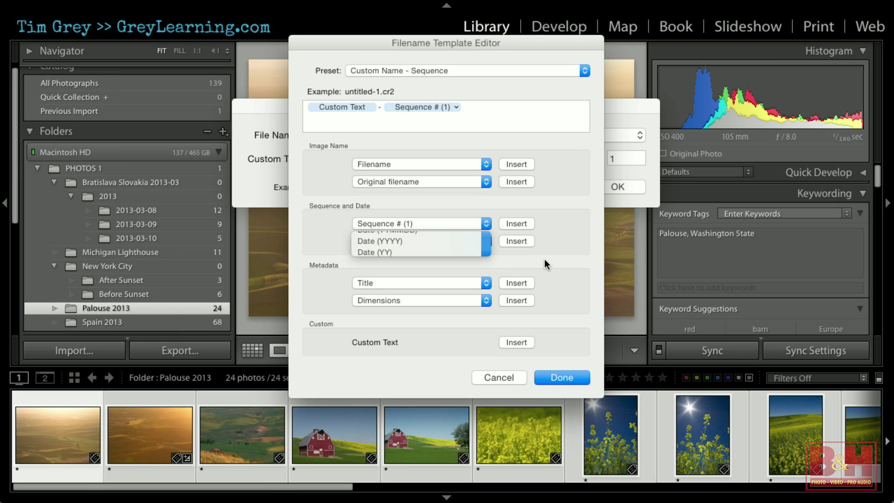
click(474, 279)
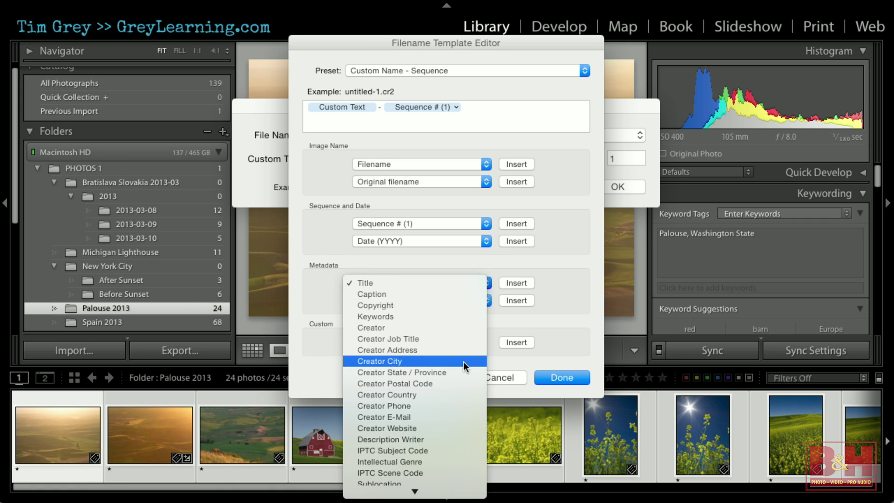
click(574, 323)
click(428, 301)
scroll(434, 375, down, 3)
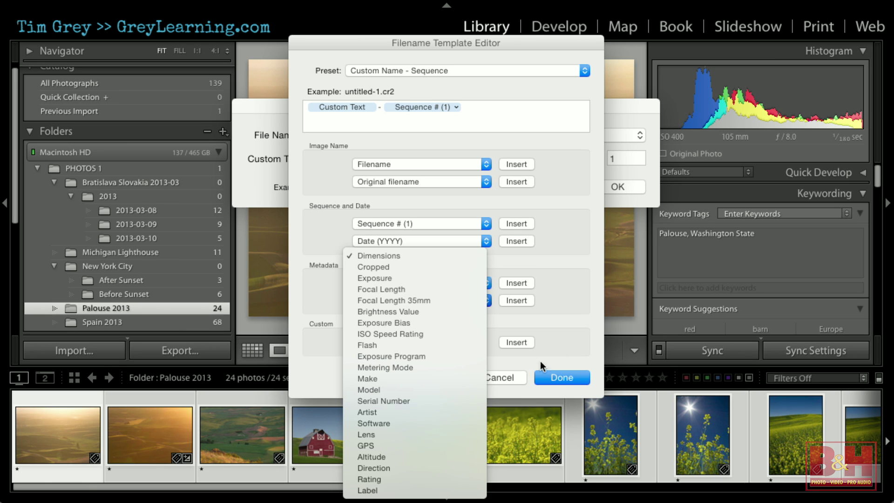
click(573, 342)
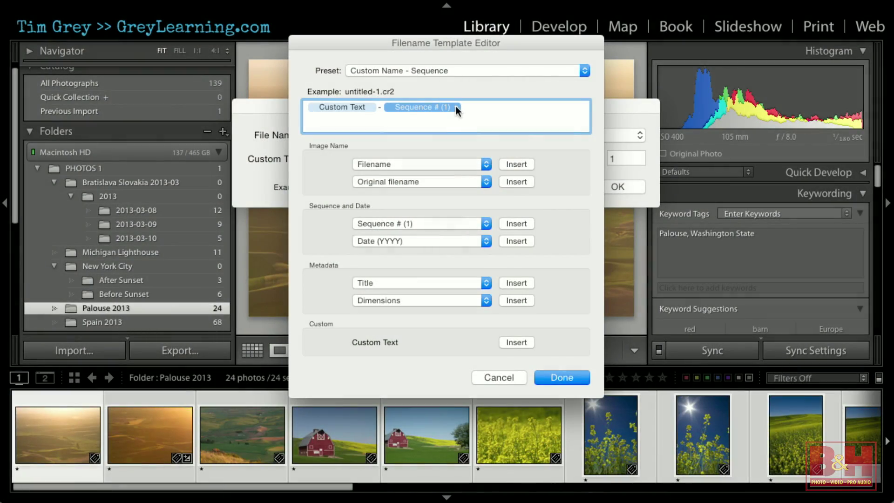
Step: Change the template's sequence token to Sequence # (0001), review the preset options and accept the edited template
click(456, 106)
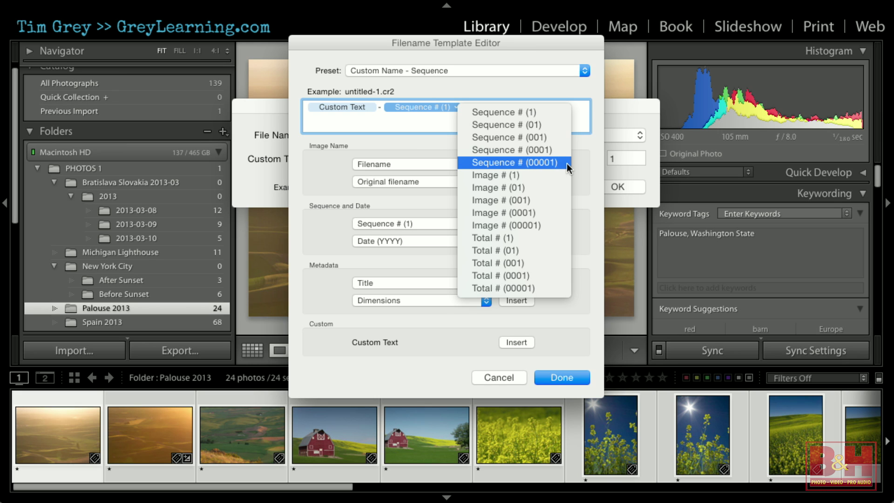
click(537, 152)
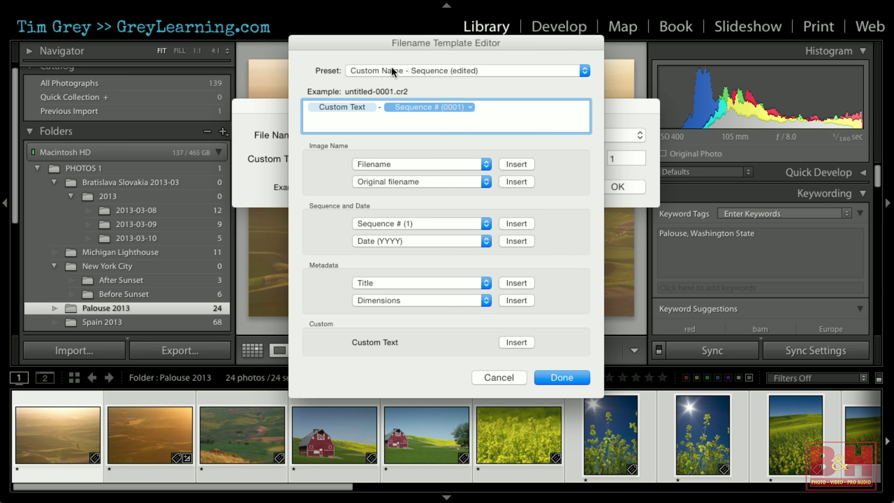
click(493, 73)
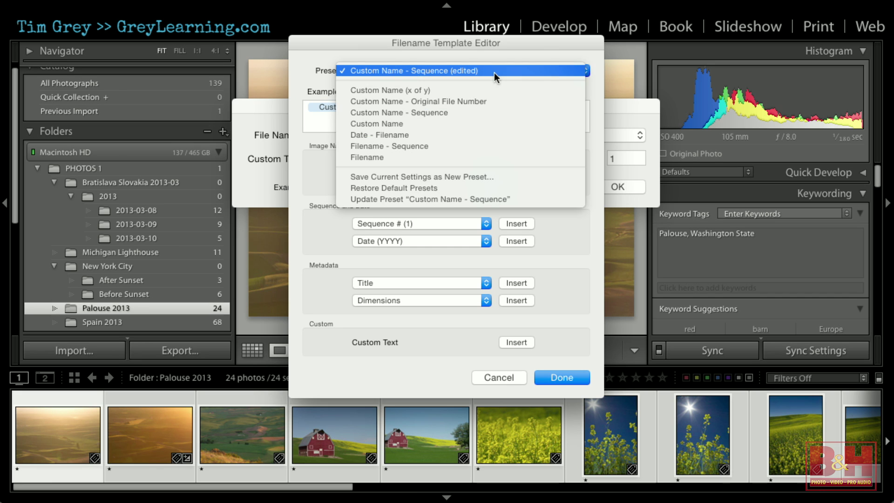
click(499, 180)
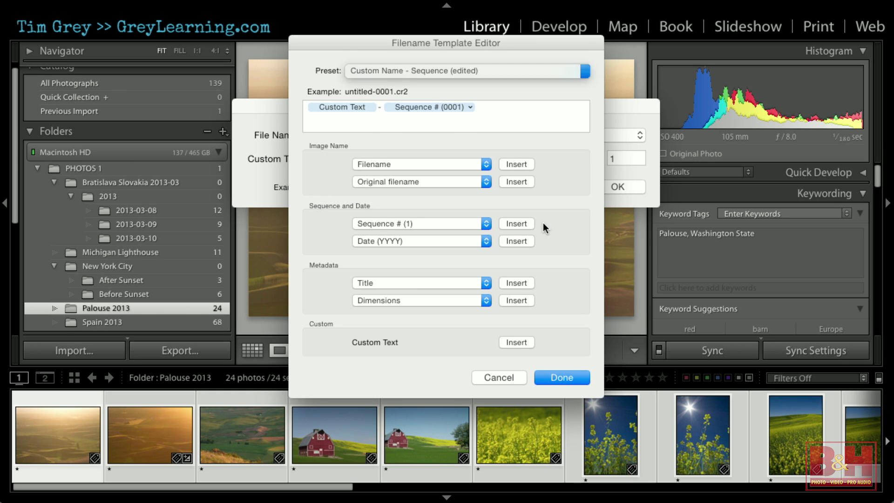
click(558, 370)
Step: Set the custom text for the renamed photos to Palouse-2013 and select the start number for editing
click(376, 158)
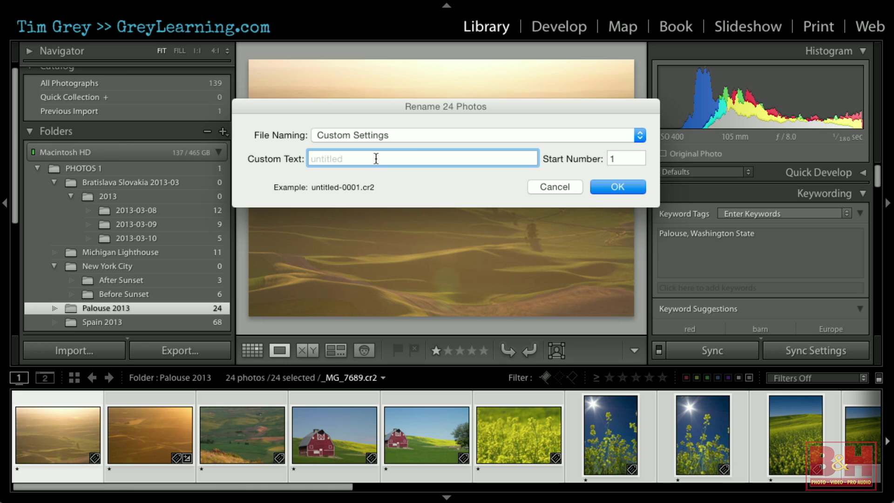
text(Palouse)
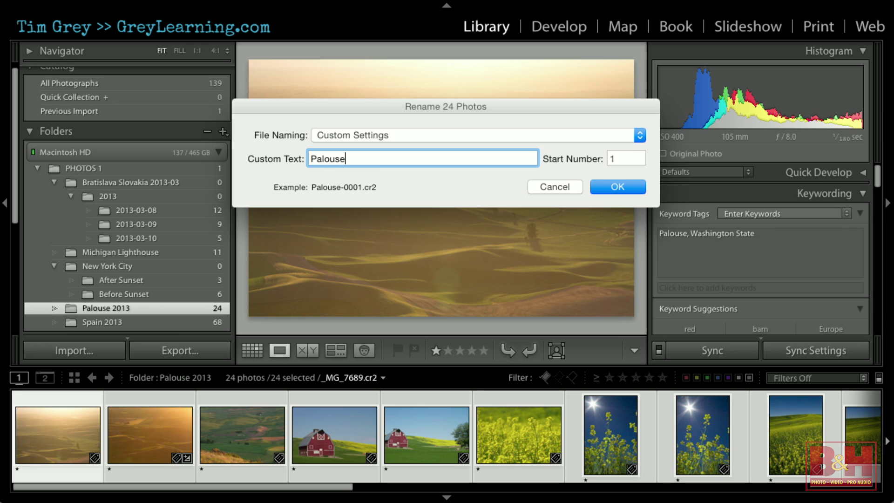
text(-2015)
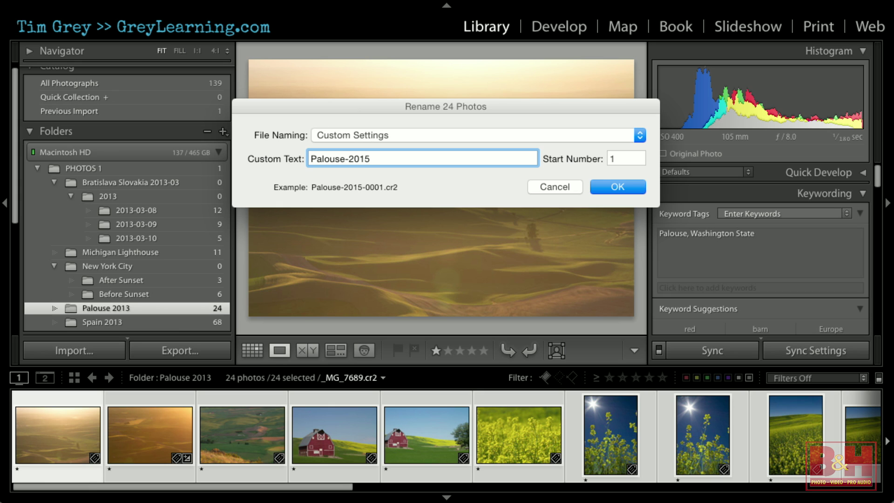
key(BackSpace)
text(3)
double_click(623, 159)
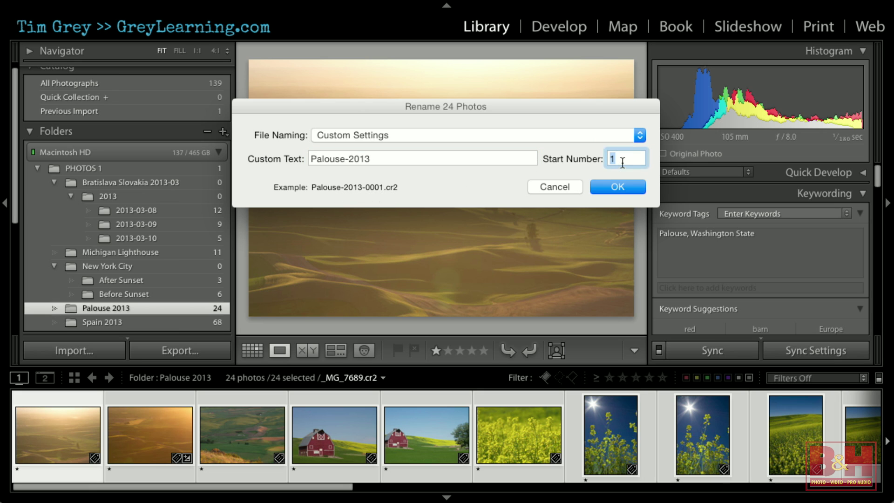
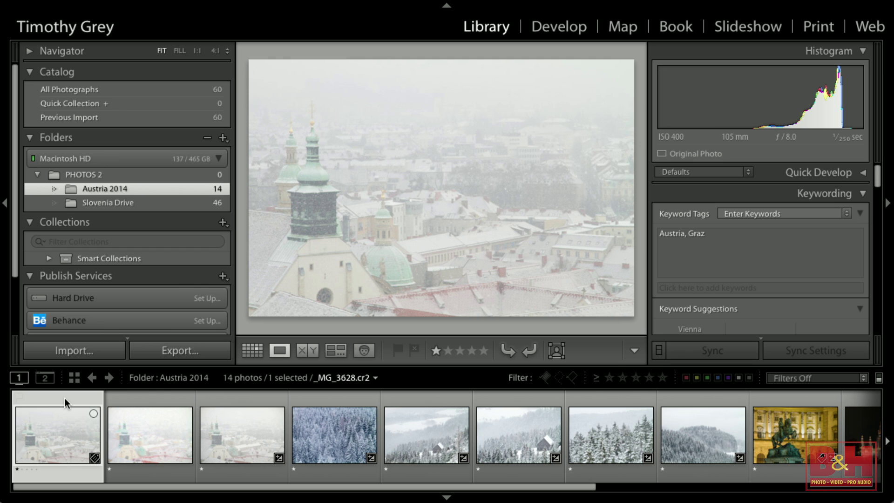
Step: Switch from the PHOTOS 2 catalog to the recently used catalog that contains the PHOTOS 1 folders
click(106, 8)
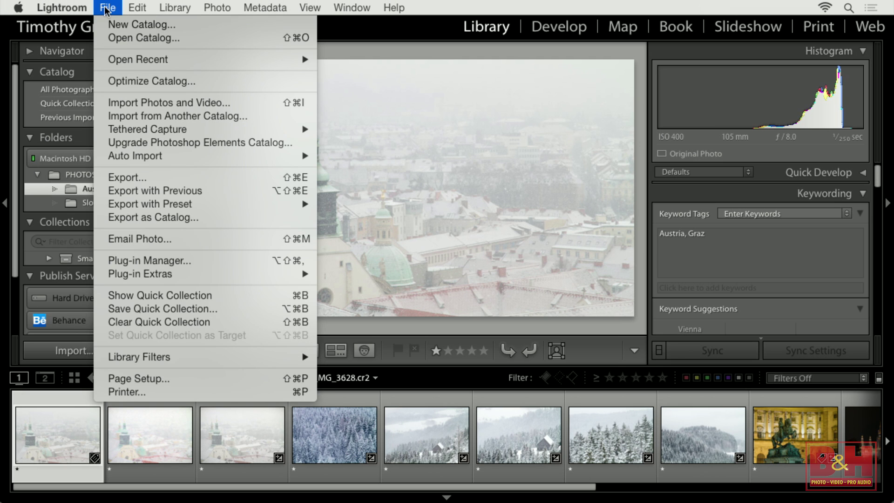
click(341, 76)
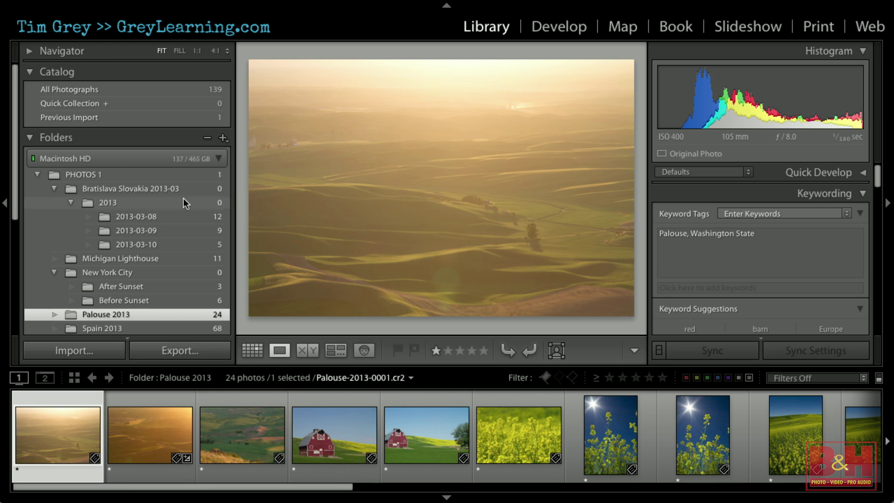
Step: Start importing from another catalog, choosing _PHOTOS 2 CATALOG.lrcat inside the PHOTOS 2 folder on the Desktop
mouse_move(282, 6)
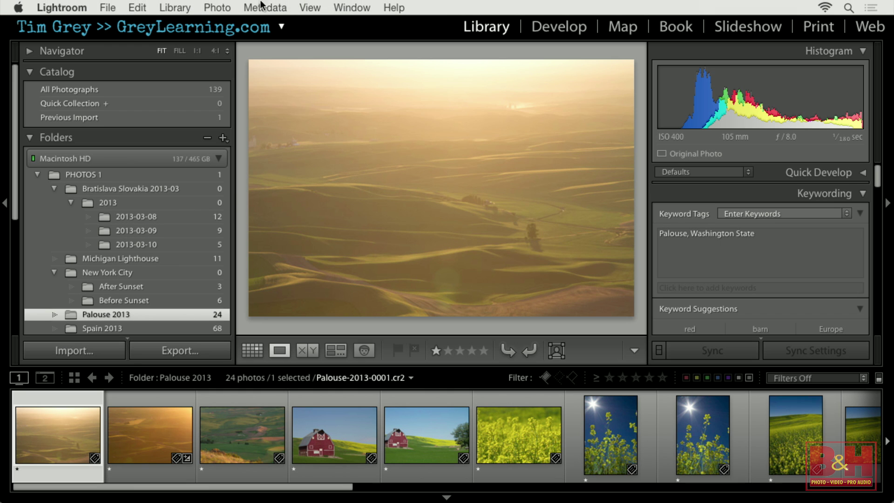
click(108, 8)
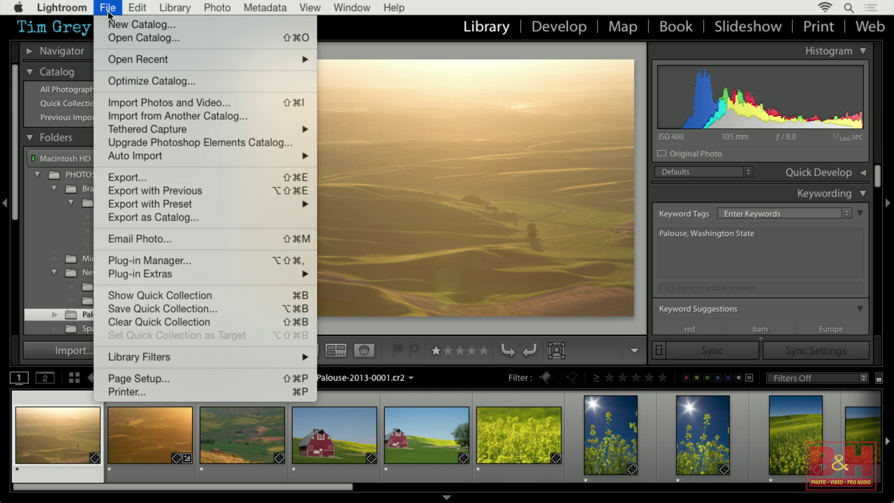
click(253, 118)
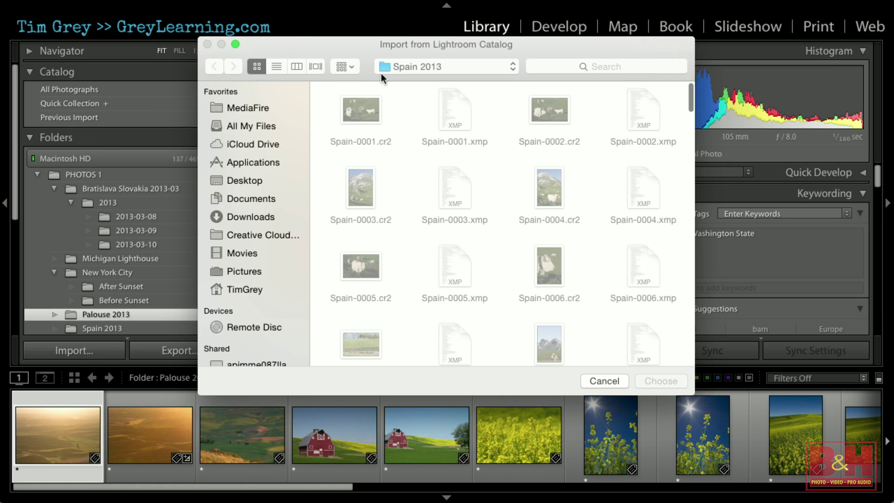
click(251, 178)
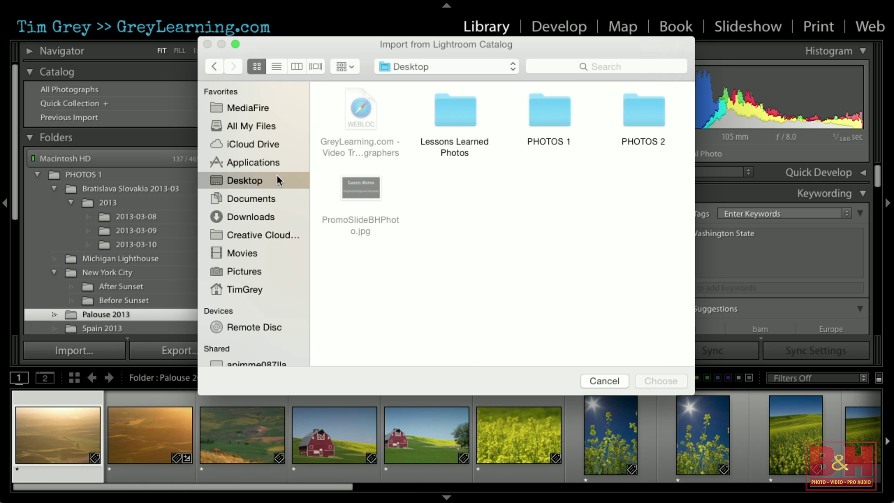
double_click(637, 110)
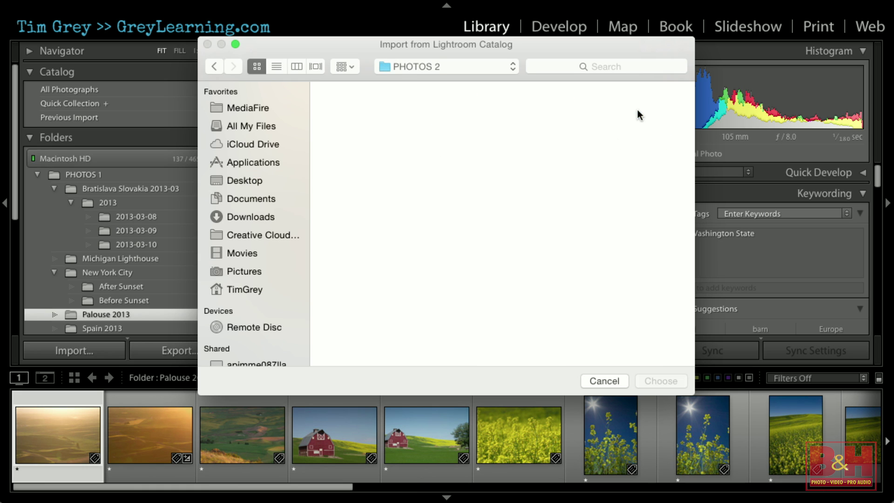
double_click(357, 99)
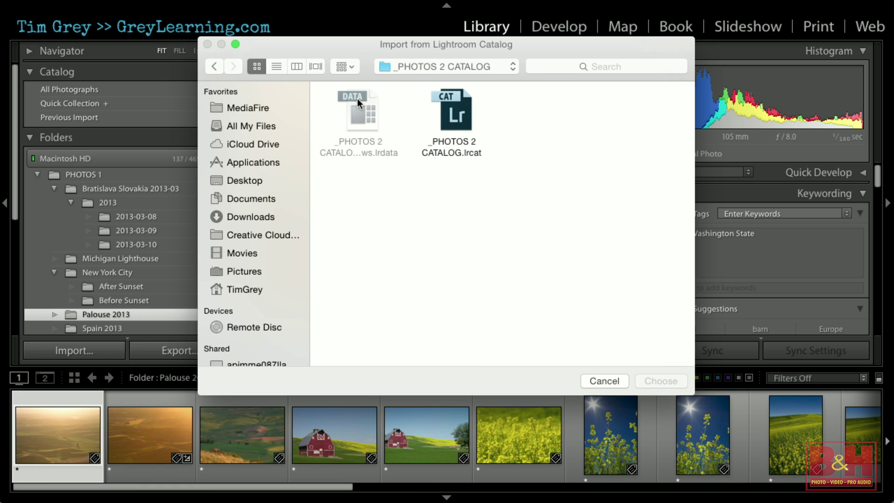
click(455, 117)
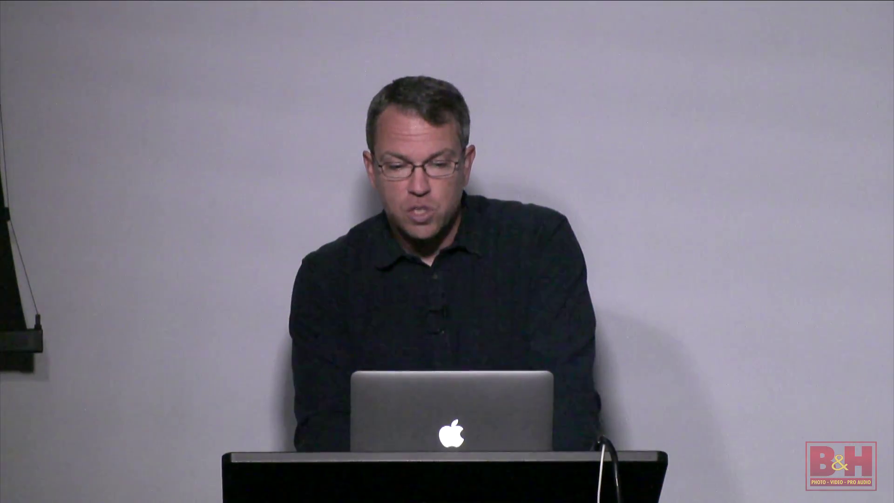
Step: Copy the new photos to a new location, with the Desktop's PHOTOS 1 folder as destination, and run the catalog import
click(465, 219)
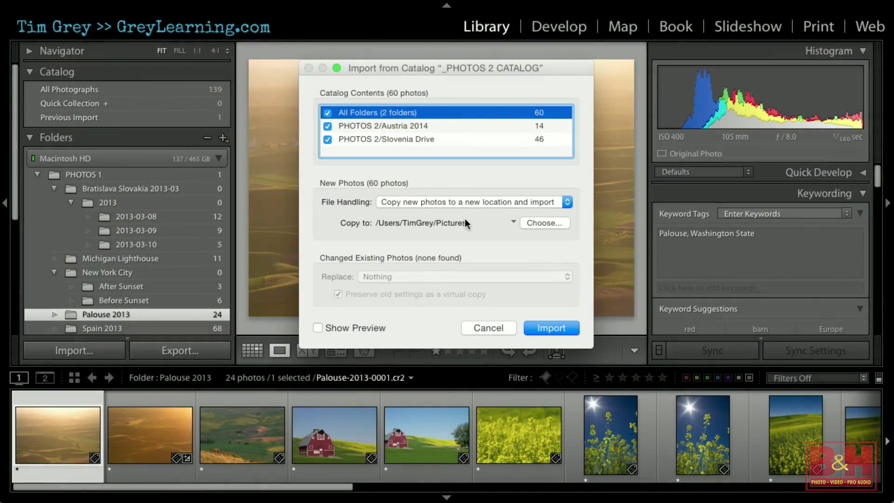
click(549, 224)
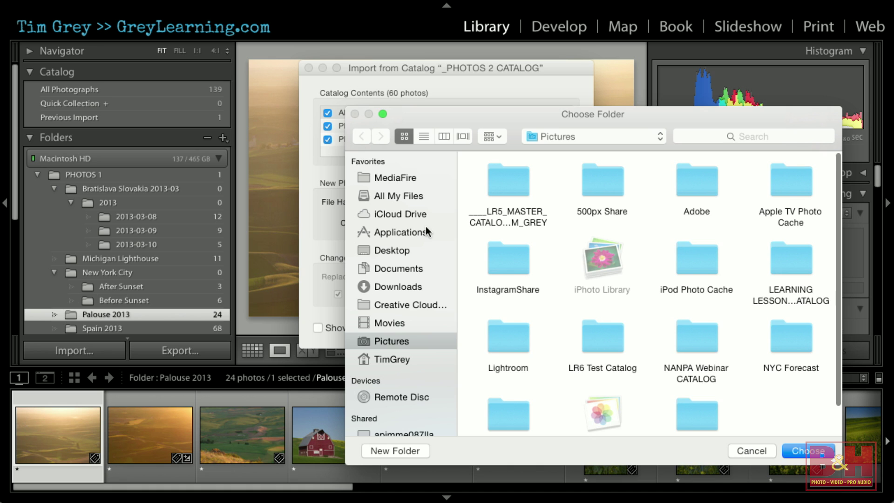
click(390, 249)
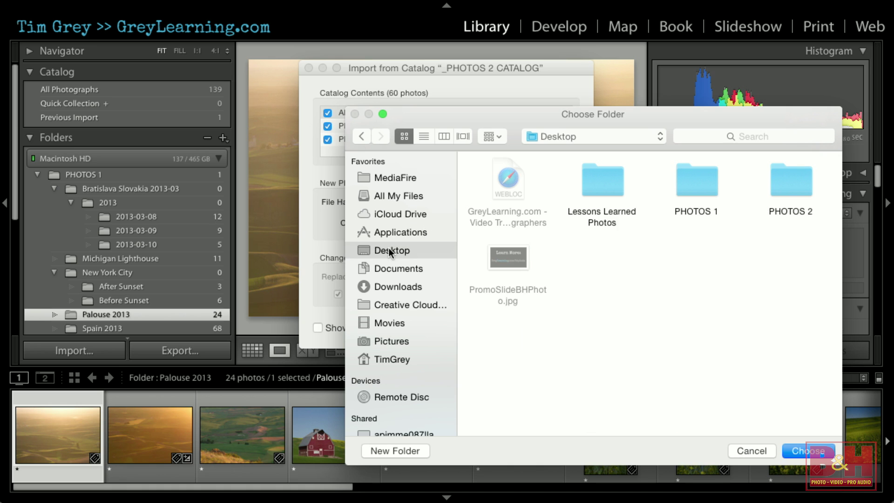
double_click(685, 186)
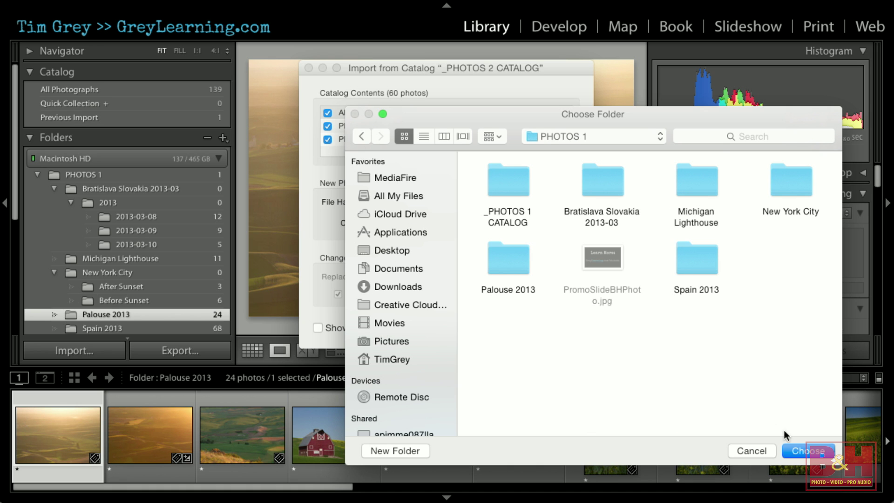
click(804, 448)
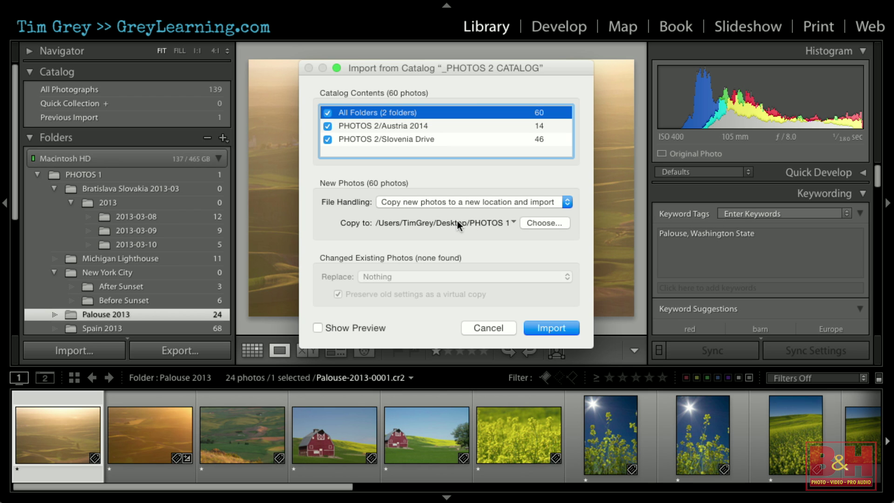
click(544, 327)
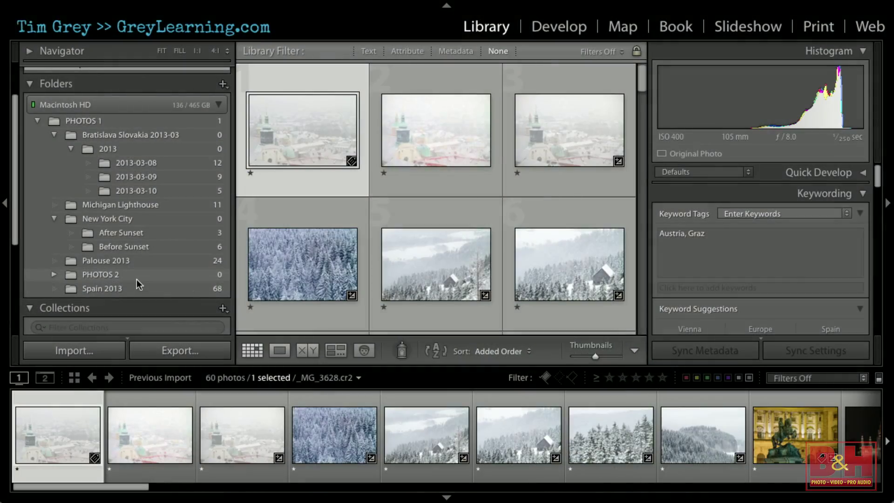
Step: Move the Austria 2014 and Slovenia Drive folders out of PHOTOS 2 directly into PHOTOS 1, including the files on disk
click(54, 274)
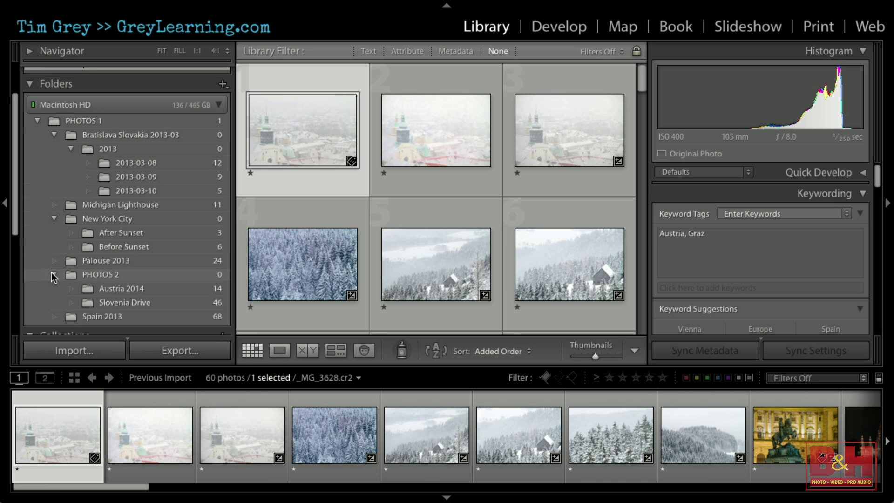
click(140, 289)
super+click(136, 302)
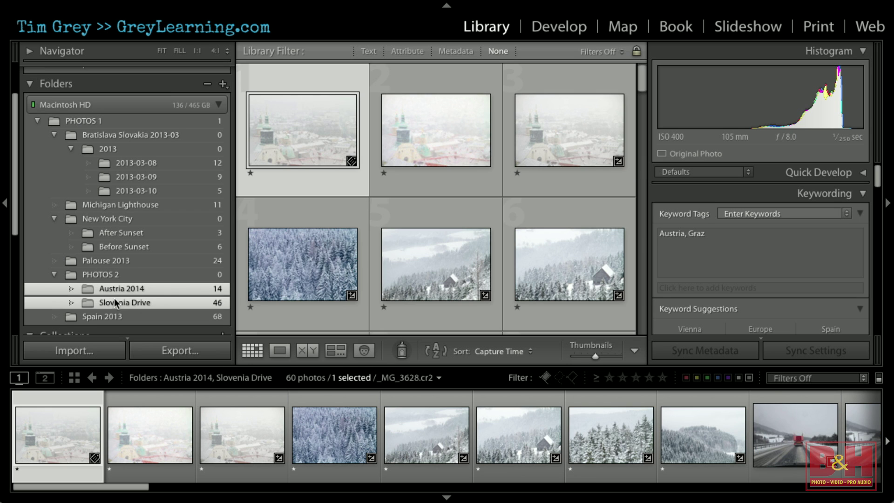
drag(89, 292, 87, 171)
drag(84, 138, 88, 120)
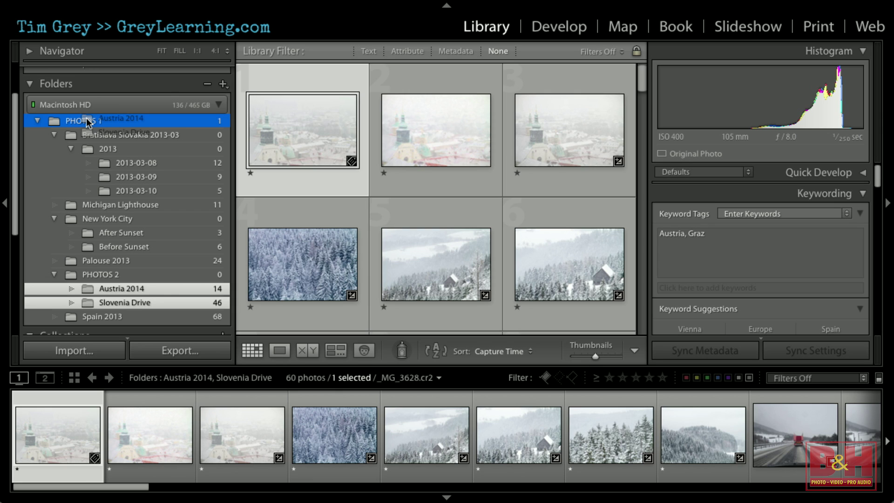
drag(87, 122, 87, 122)
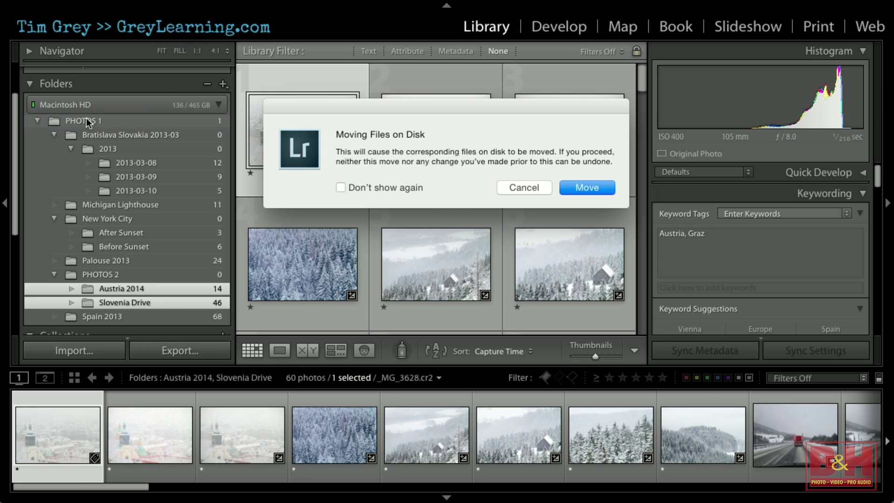
click(585, 187)
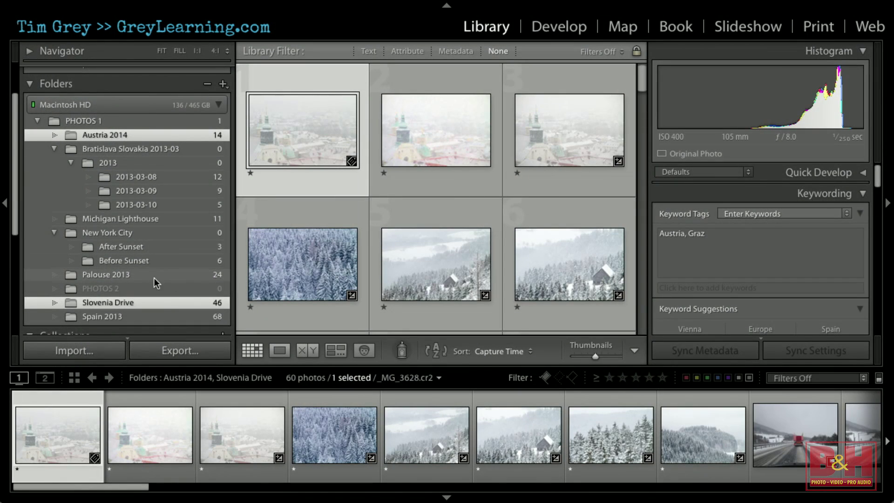
Step: Remove the emptied PHOTOS 2 folder from inside PHOTOS 1
click(96, 287)
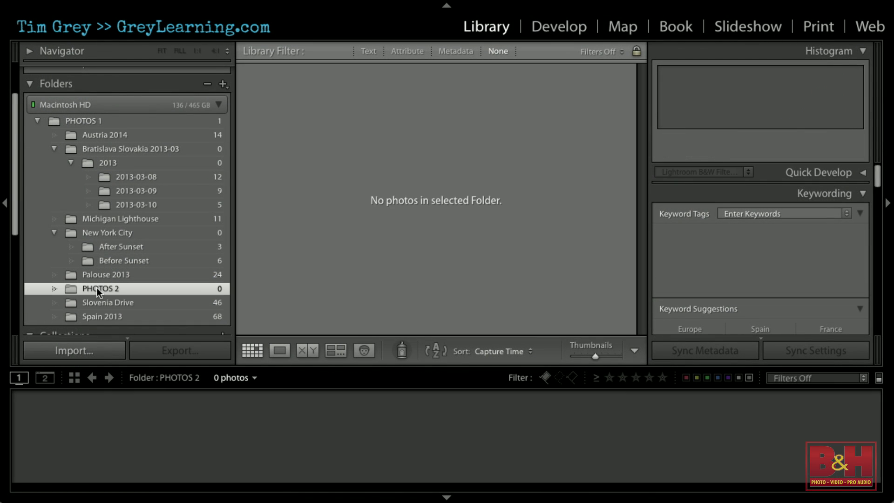
right_click(96, 287)
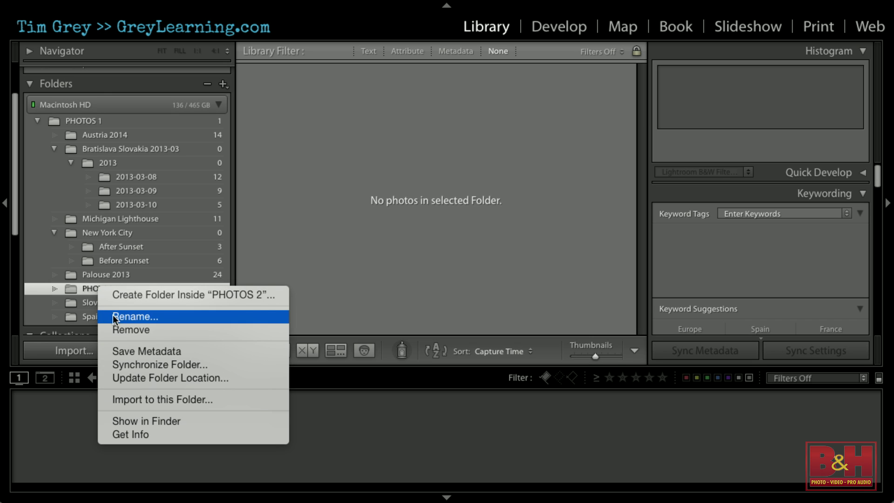
click(119, 328)
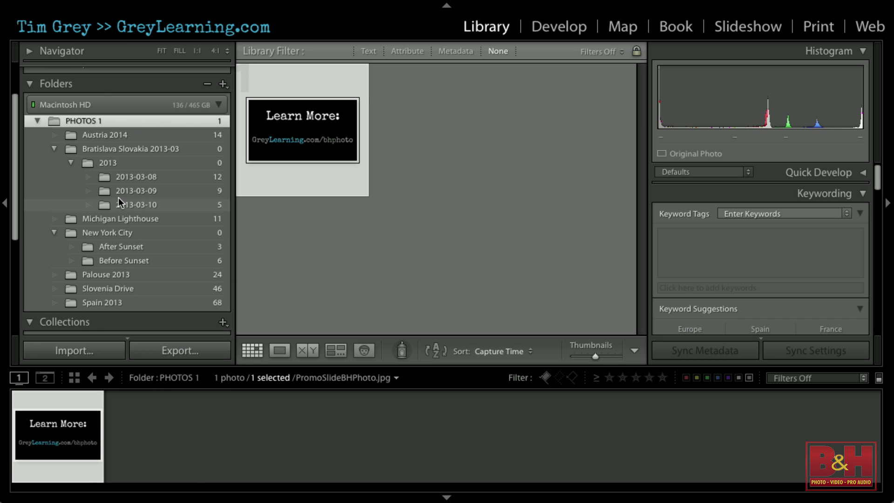
Step: Check the Austria 2014 and Slovenia Drive folders, view the location of IMG_2974.jpg on the map, and return to the Library
click(107, 137)
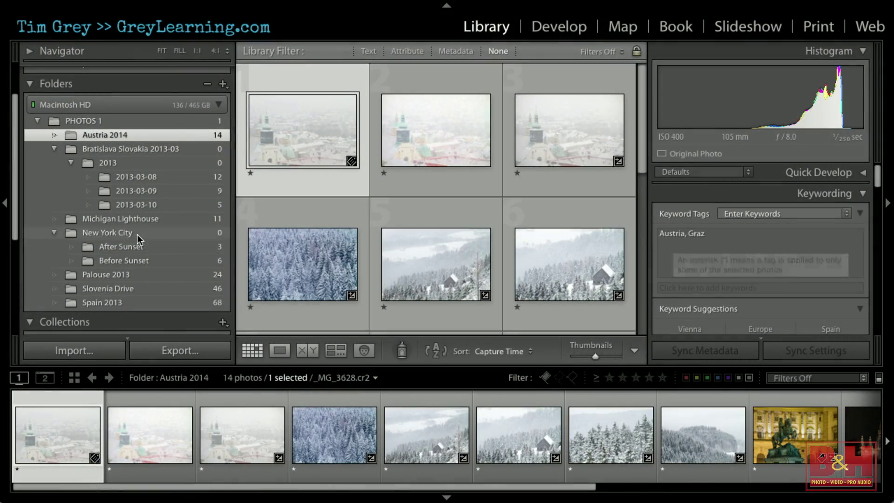
click(108, 288)
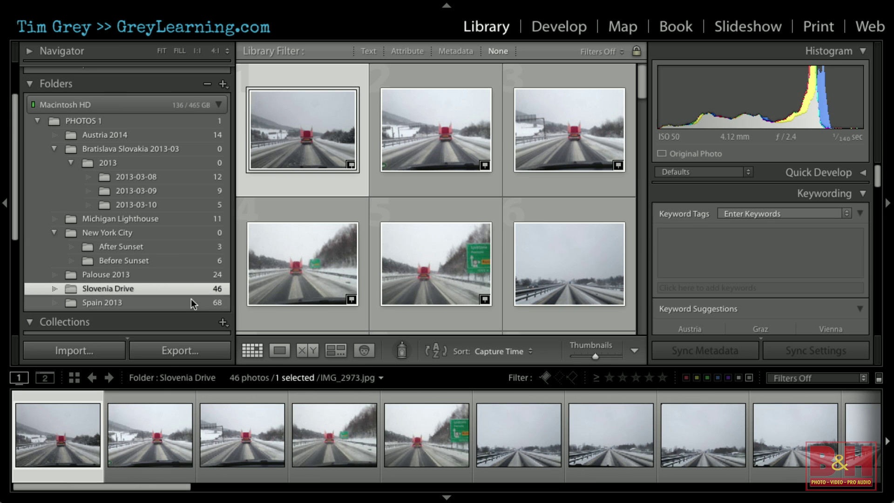
click(187, 461)
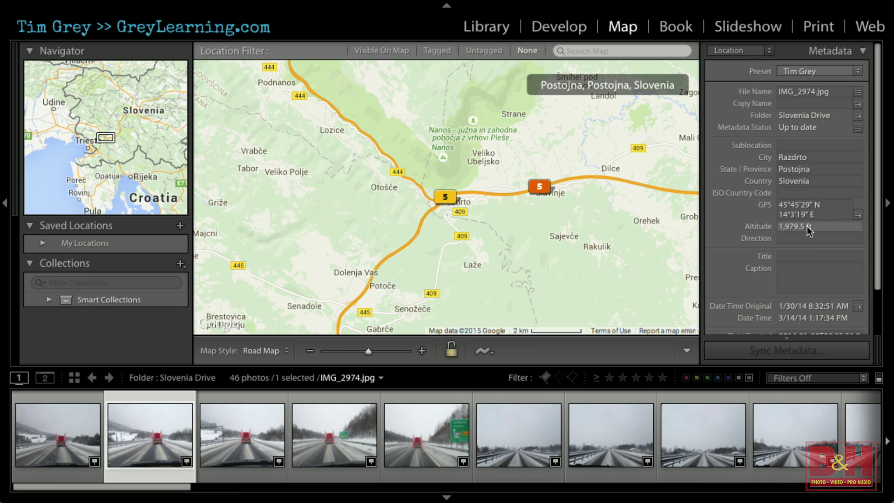
scroll(808, 230, down, 3)
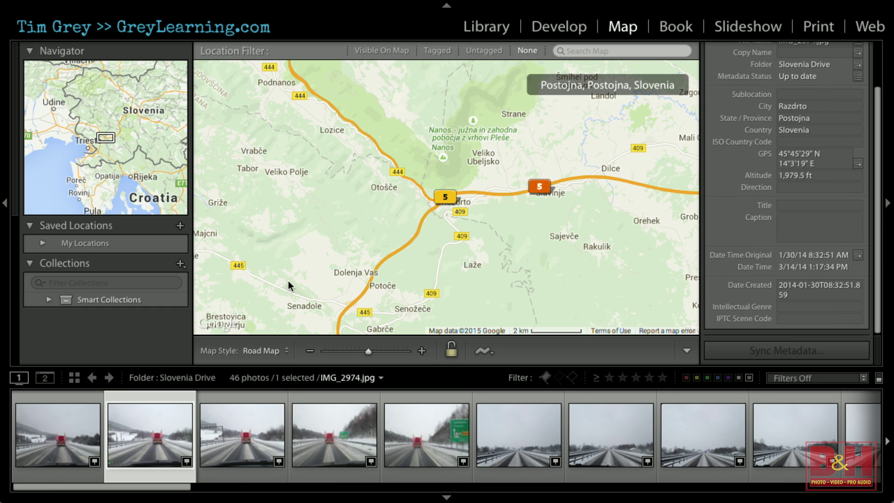
click(480, 29)
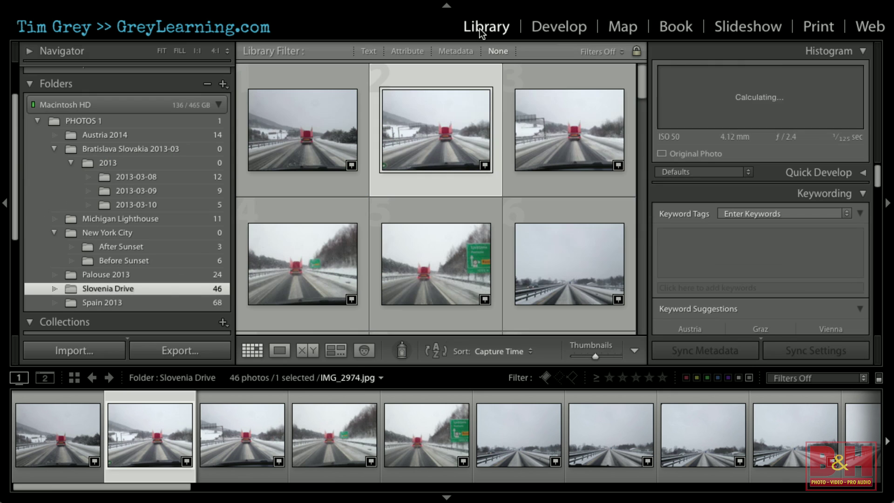
Step: Examine the contact and IPTC metadata of IMG_2974.jpg and open its contact phone field for editing
scroll(838, 287, down, 10)
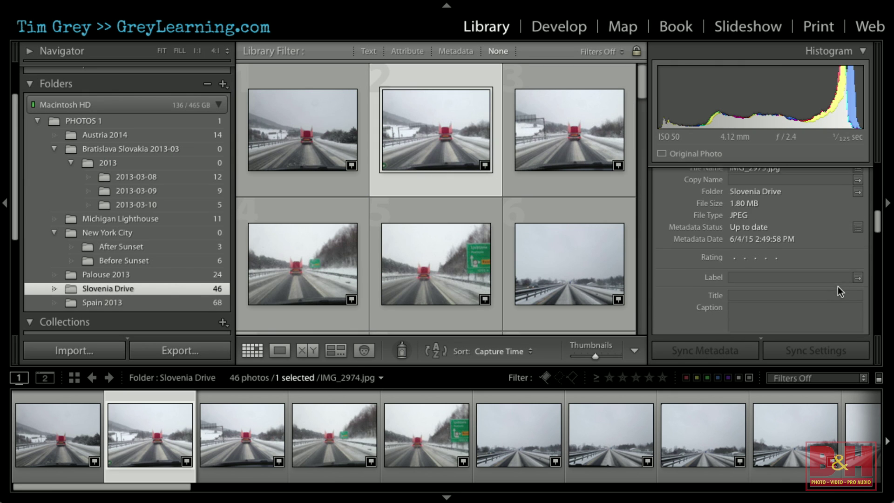
scroll(837, 286, down, 7)
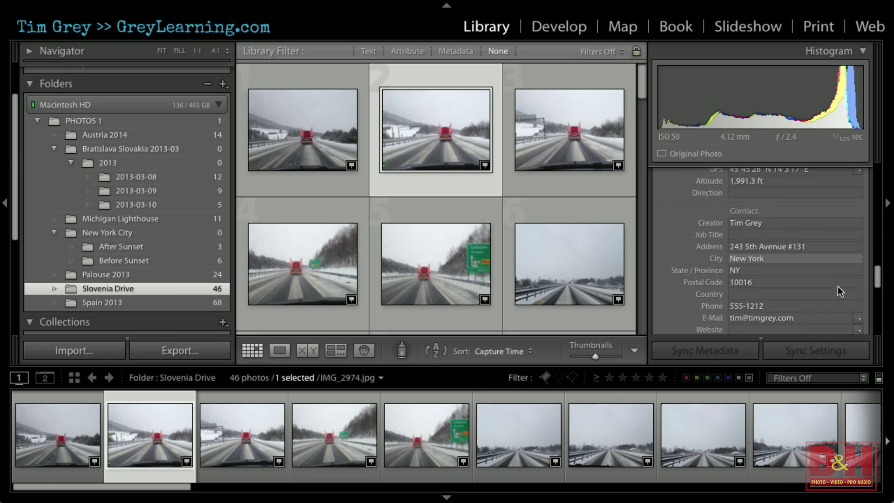
scroll(773, 261, down, 4)
scroll(772, 279, up, 3)
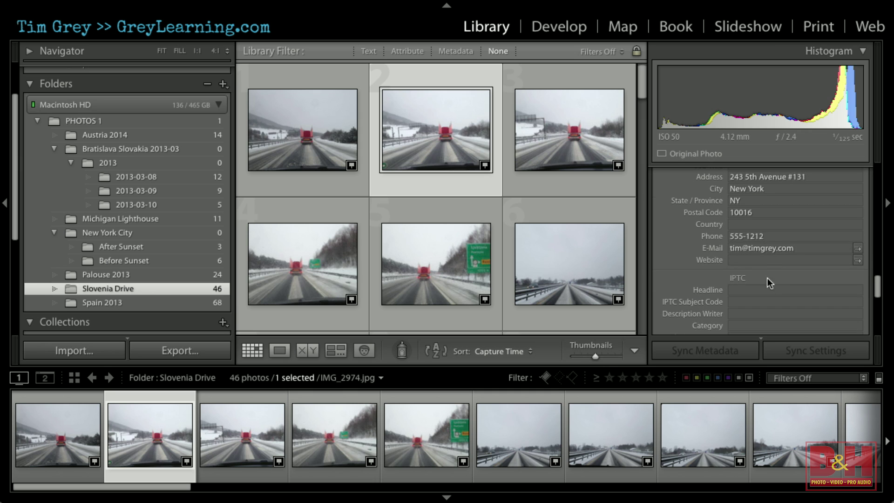
click(763, 236)
click(794, 233)
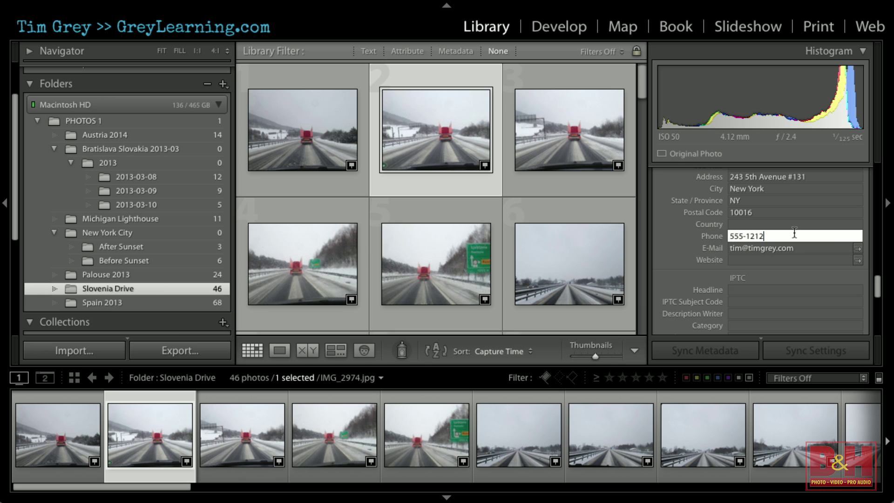
Step: Review the Austria 2014 photos in Loupe view, including the snowy forest and the horse statue with its keywords
click(118, 150)
click(103, 138)
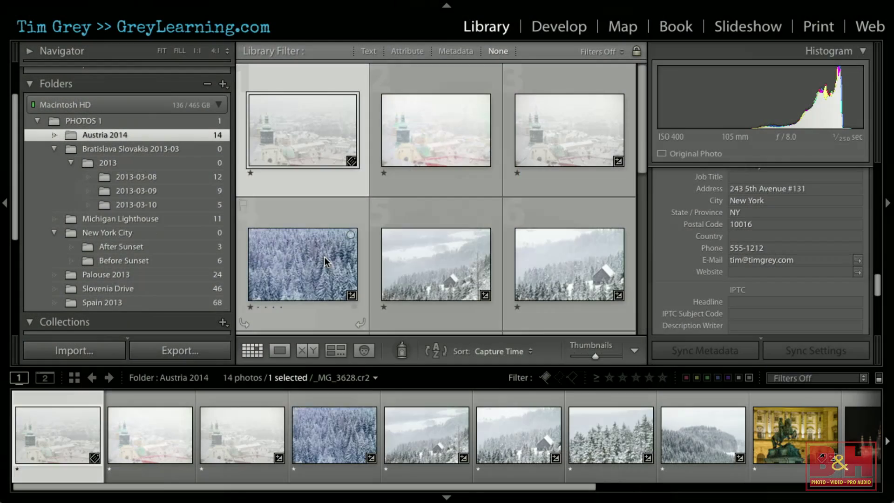
click(324, 256)
click(279, 350)
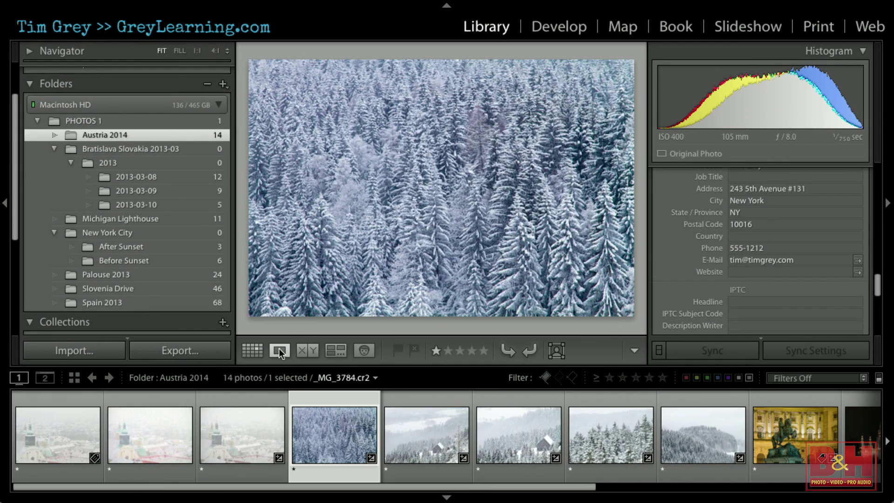
click(251, 443)
click(776, 429)
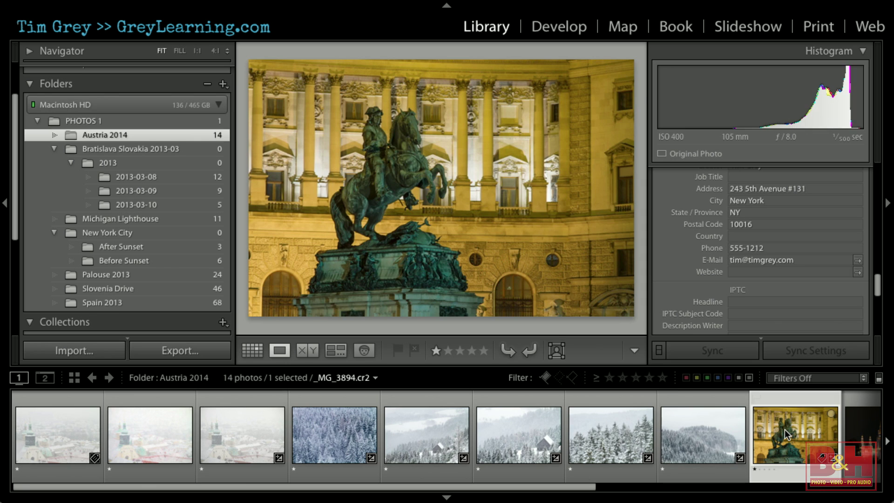
scroll(793, 253, up, 10)
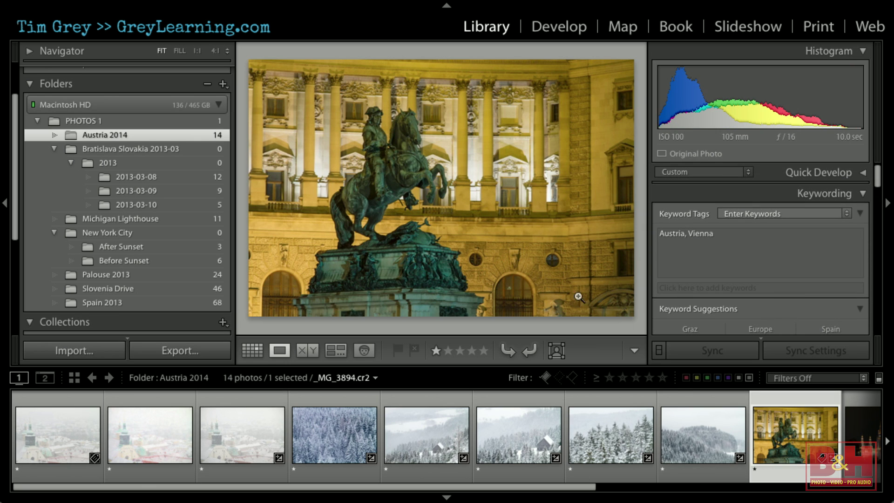
scroll(714, 449, down, 5)
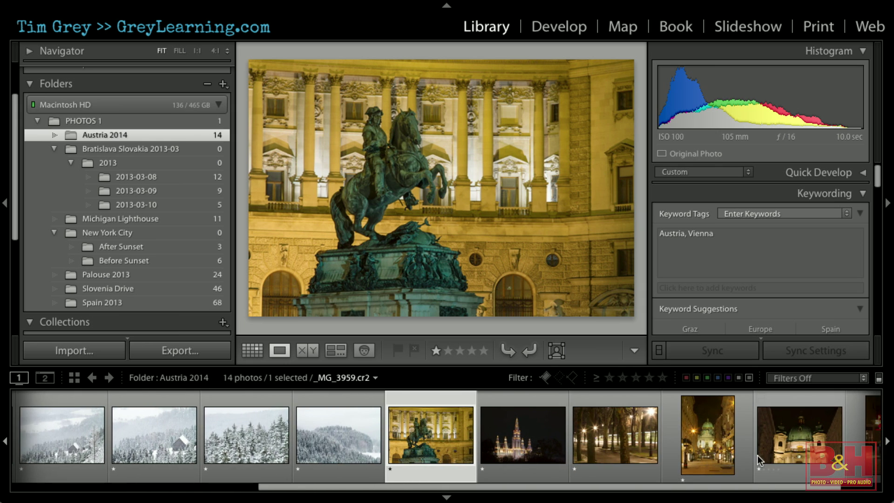